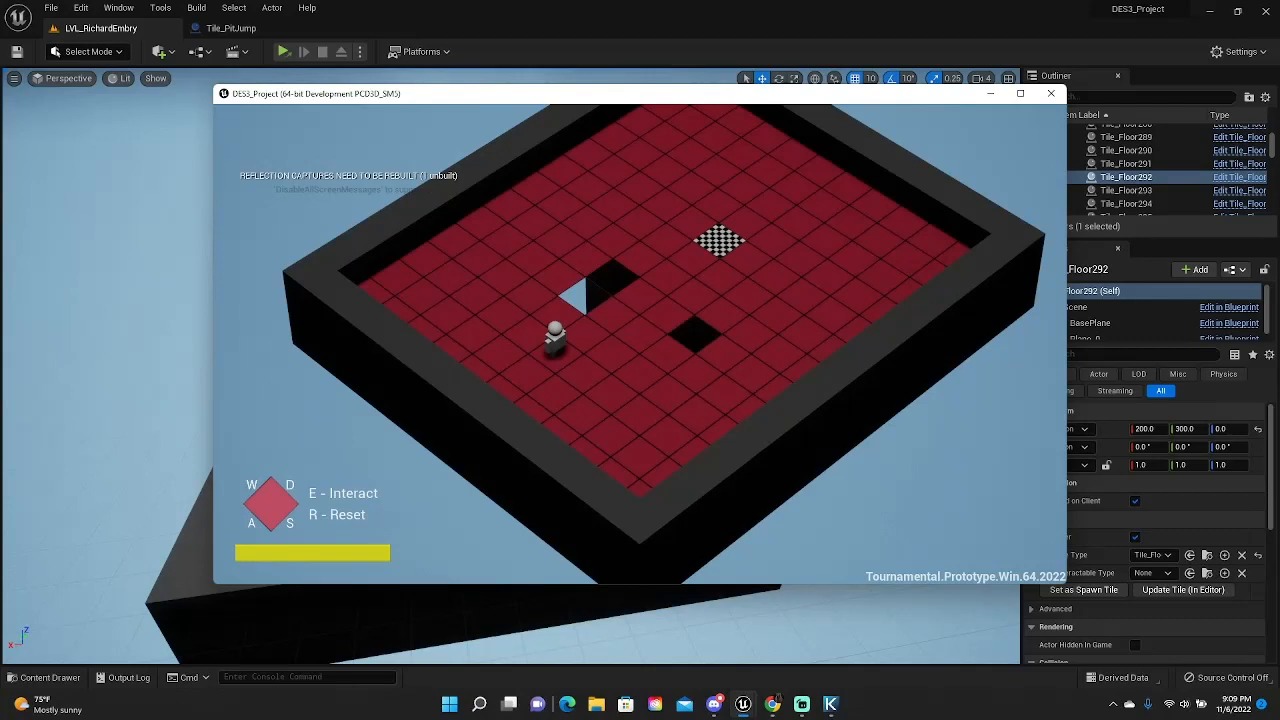
Step: Walk the player across the grid with WASD and jump it over the first dark pit
{"action": "key", "text": "a"}
{"action": "key", "text": "s"}
{"action": "key", "text": "s"}
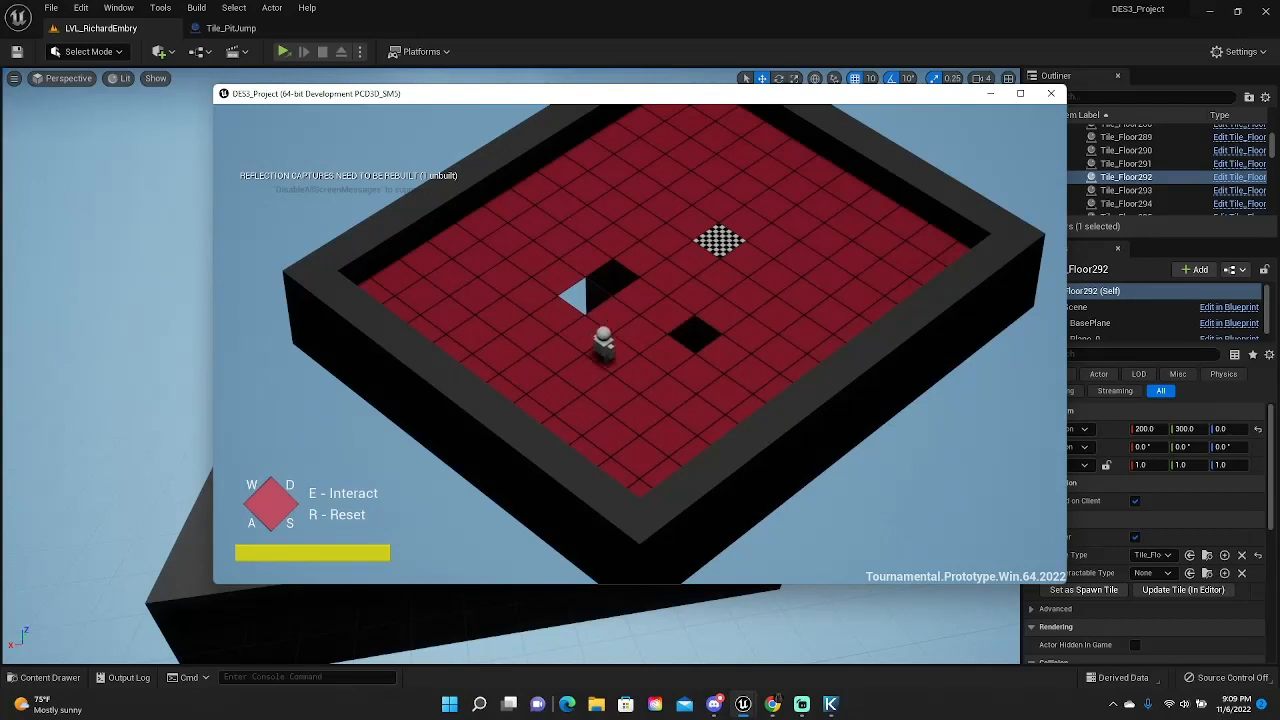
{"action": "key", "text": "s"}
{"action": "key", "text": "d"}
{"action": "key", "text": "d"}
{"action": "key", "text": "d"}
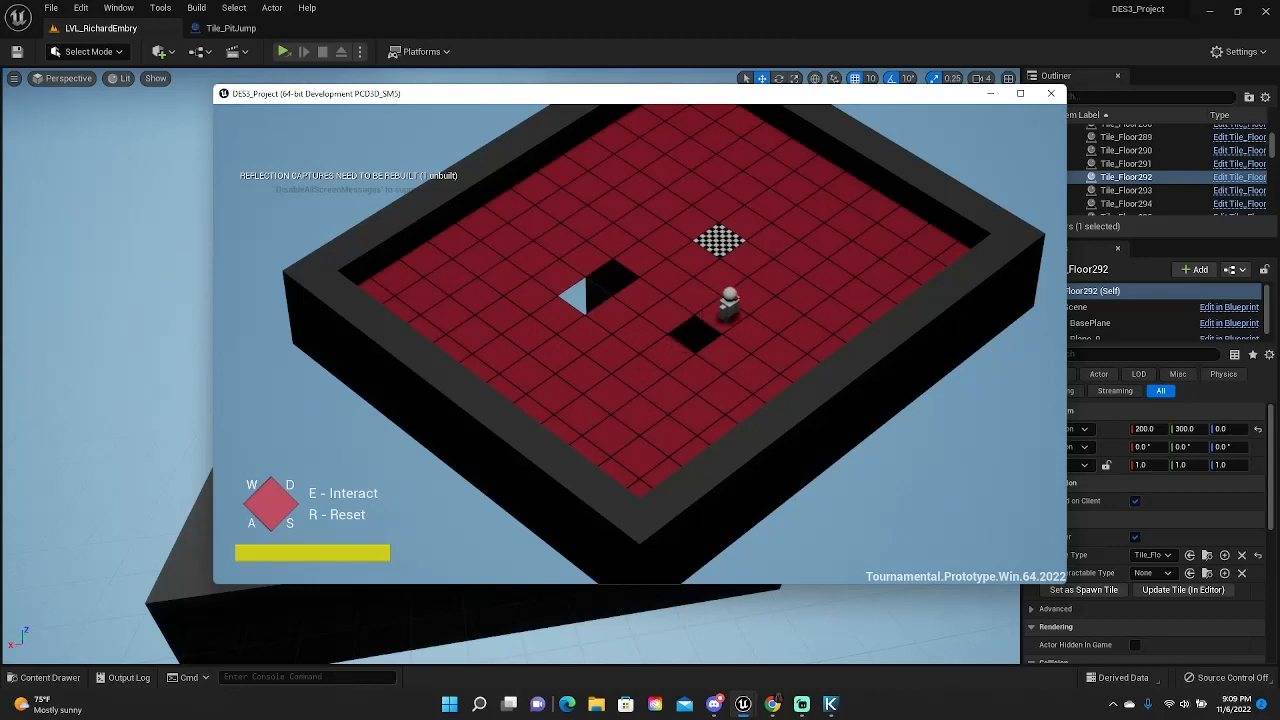
{"action": "key", "text": "s"}
{"action": "key", "text": "a"}
{"action": "key", "text": "a"}
{"action": "key", "text": "s"}
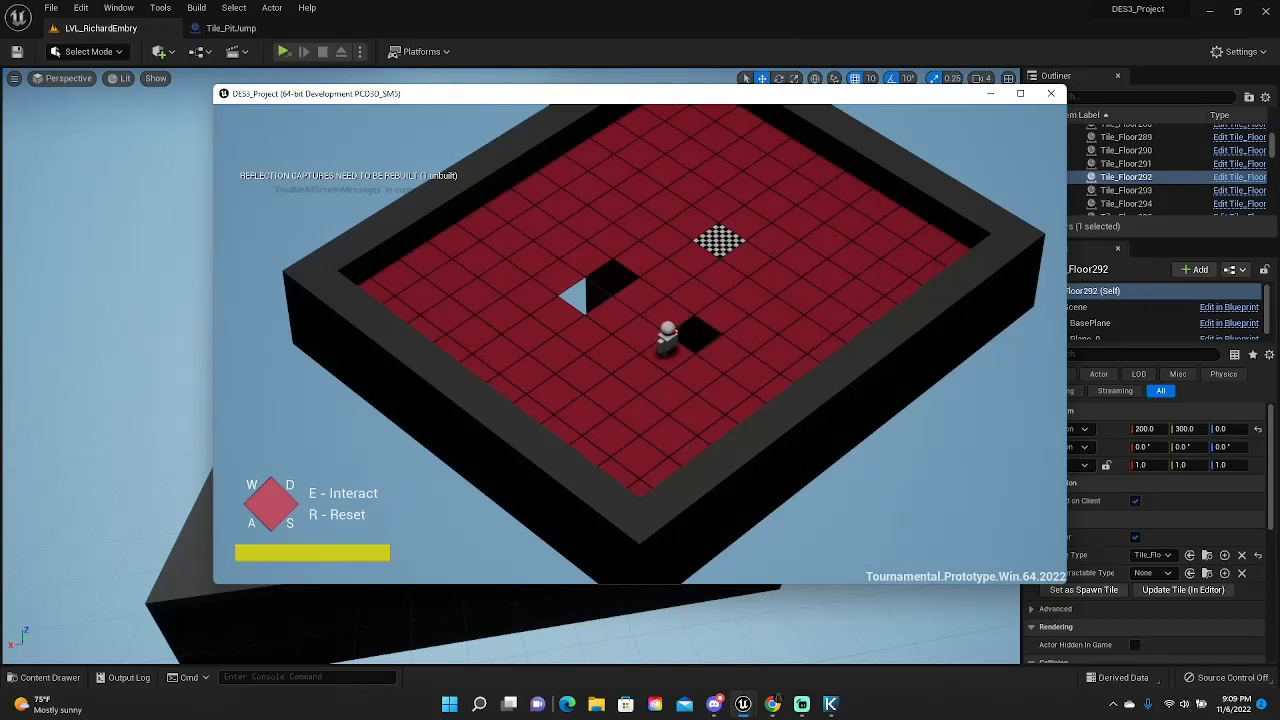
{"action": "key", "text": "d"}
{"action": "key", "text": "d"}
{"action": "key", "text": "d"}
{"action": "key", "text": "s"}
{"action": "key", "text": "a"}
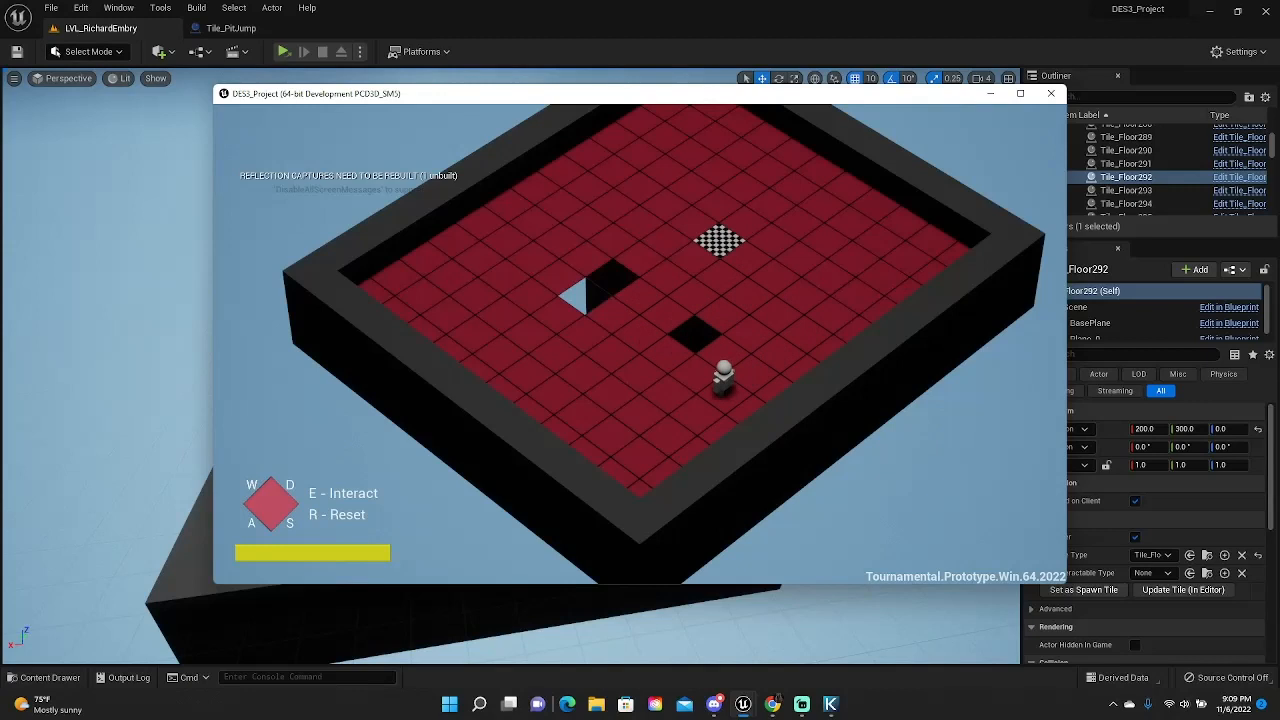
{"action": "key", "text": "a"}
{"action": "key", "text": "a"}
{"action": "key", "text": "s"}
{"action": "key", "text": "a"}
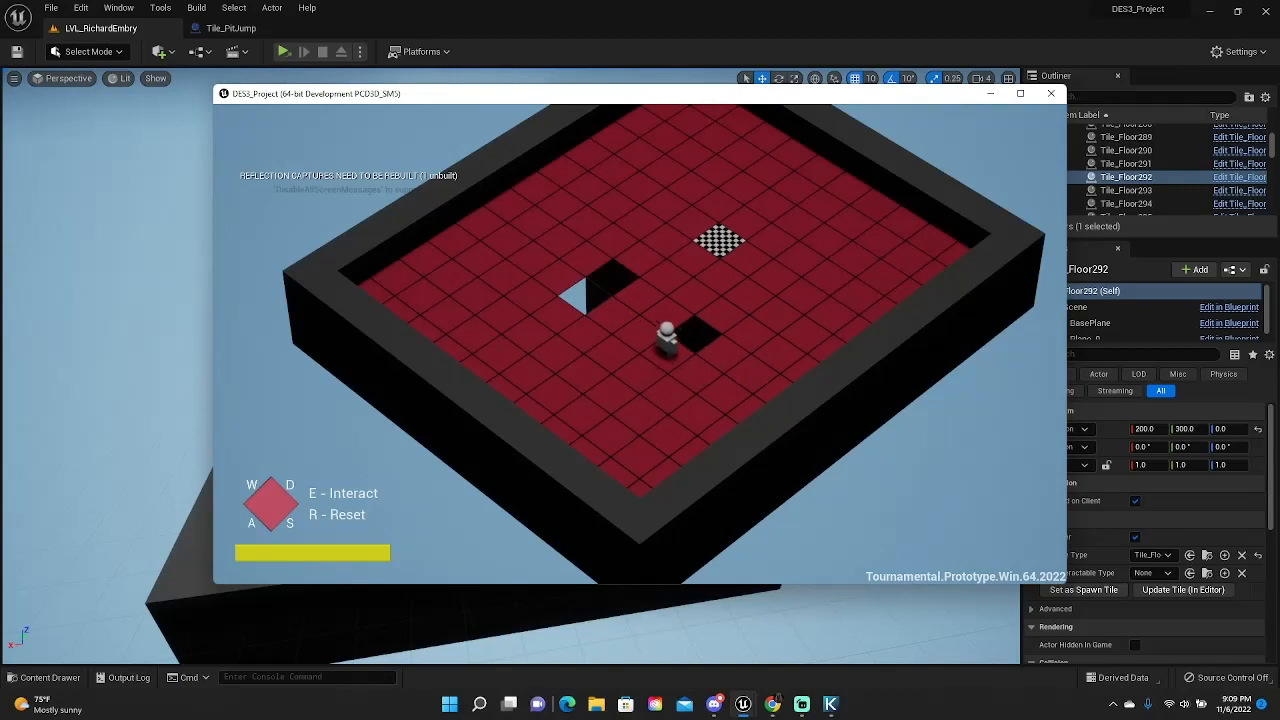
{"action": "key", "text": "s"}
{"action": "key", "text": "a"}
{"action": "key", "text": "a"}
{"action": "key", "text": "a"}
Step: Bring the player beside the triangle pit tile, test stepping onto it, then jump over it
{"action": "key", "text": "w"}
{"action": "key", "text": "w"}
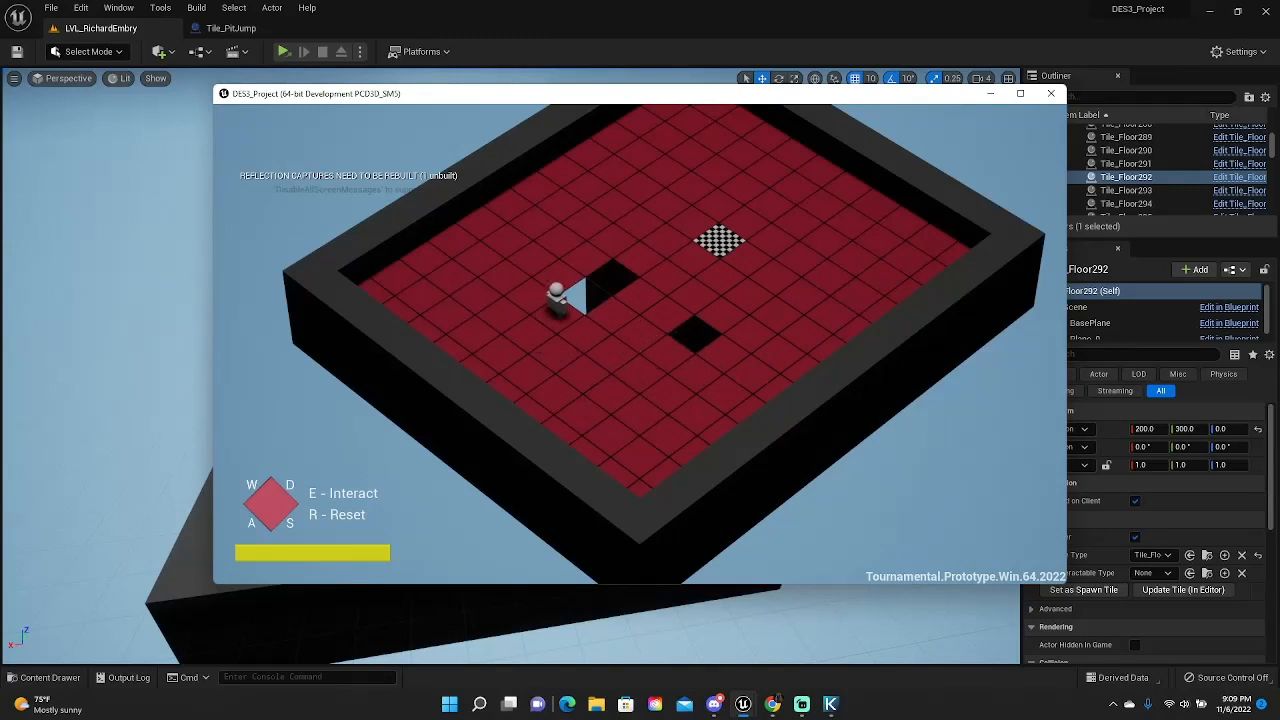
{"action": "key", "text": "d"}
{"action": "key", "text": "s"}
{"action": "key", "text": "d"}
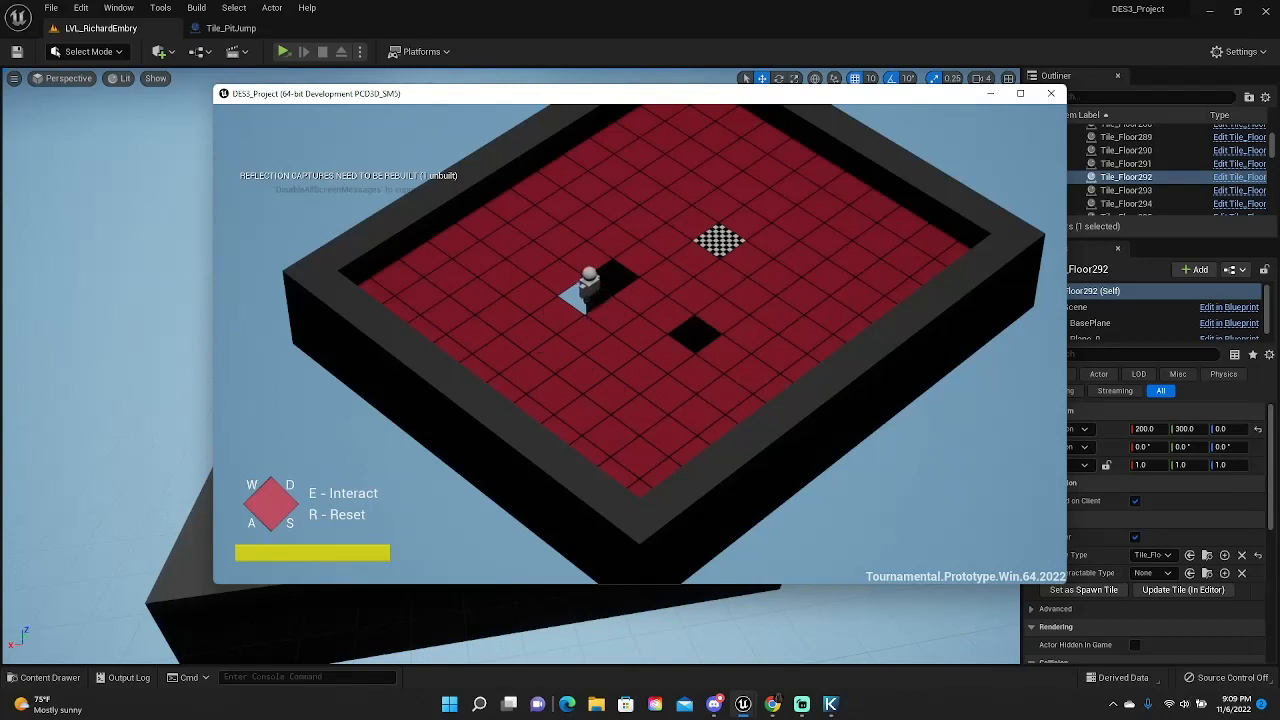
{"action": "key", "text": "w"}
{"action": "key", "text": "a"}
{"action": "key", "text": "s"}
{"action": "key", "text": "d"}
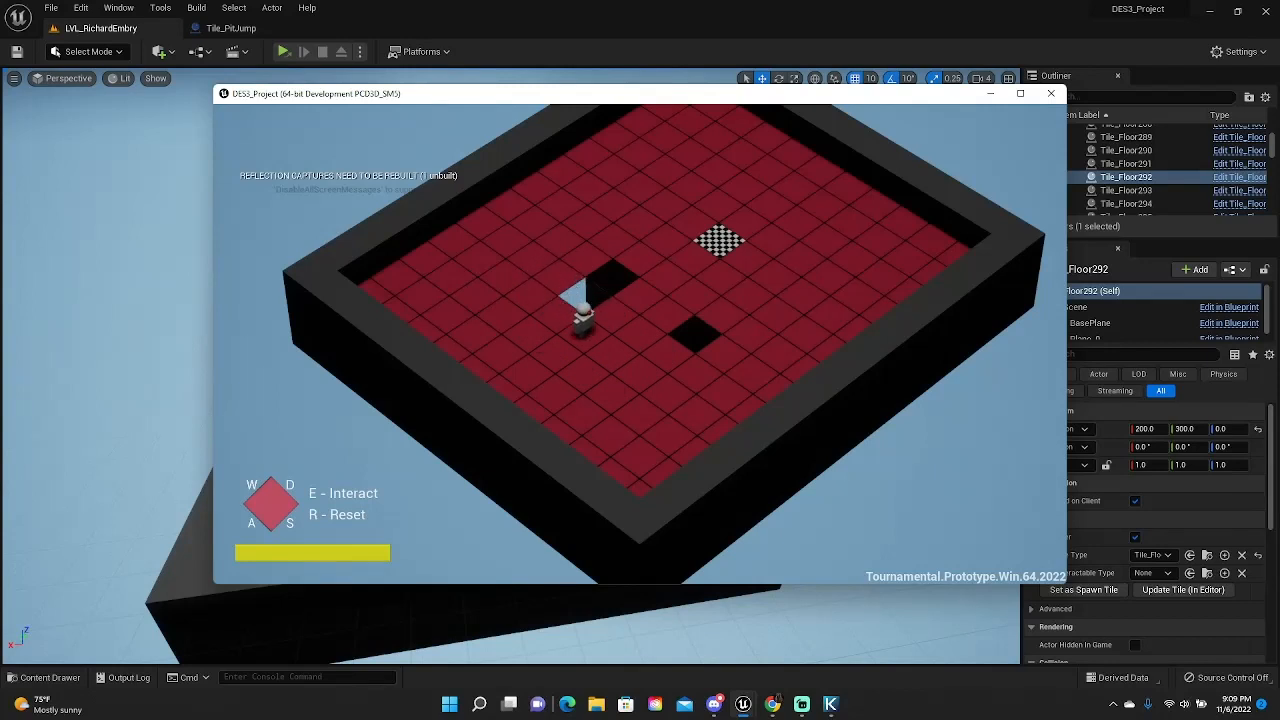
{"action": "key", "text": "d"}
{"action": "key", "text": "w"}
Step: Walk around the triangle tile and jump the pit heading toward the checkered goal
{"action": "key", "text": "a"}
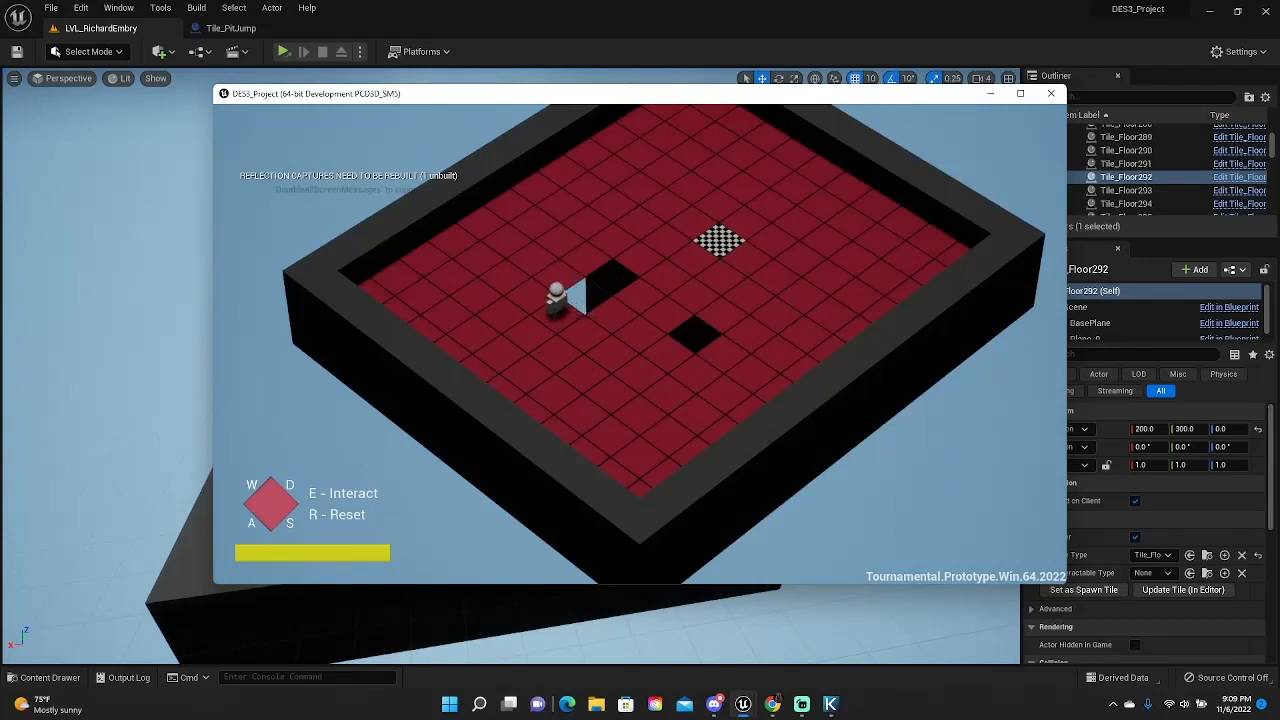
{"action": "key", "text": "w"}
{"action": "key", "text": "s"}
{"action": "key", "text": "d"}
{"action": "key", "text": "w"}
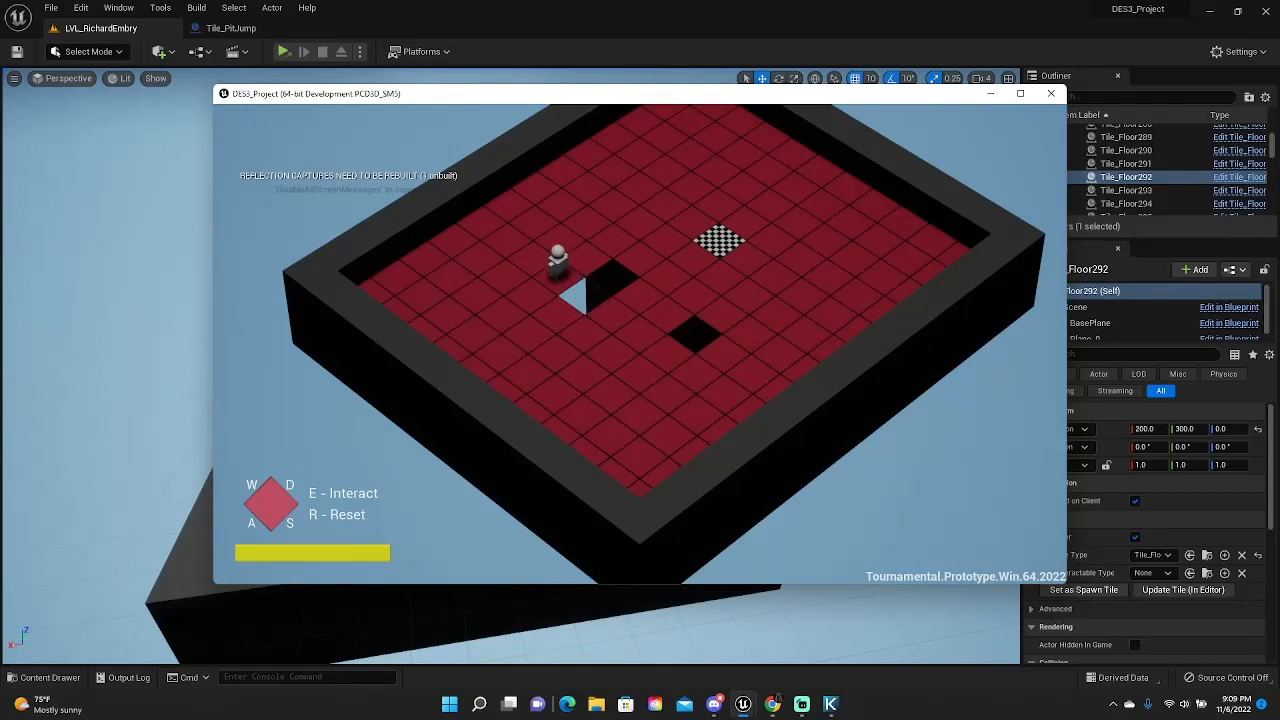
{"action": "key", "text": "a"}
{"action": "key", "text": "s"}
{"action": "key", "text": "s"}
{"action": "key", "text": "d"}
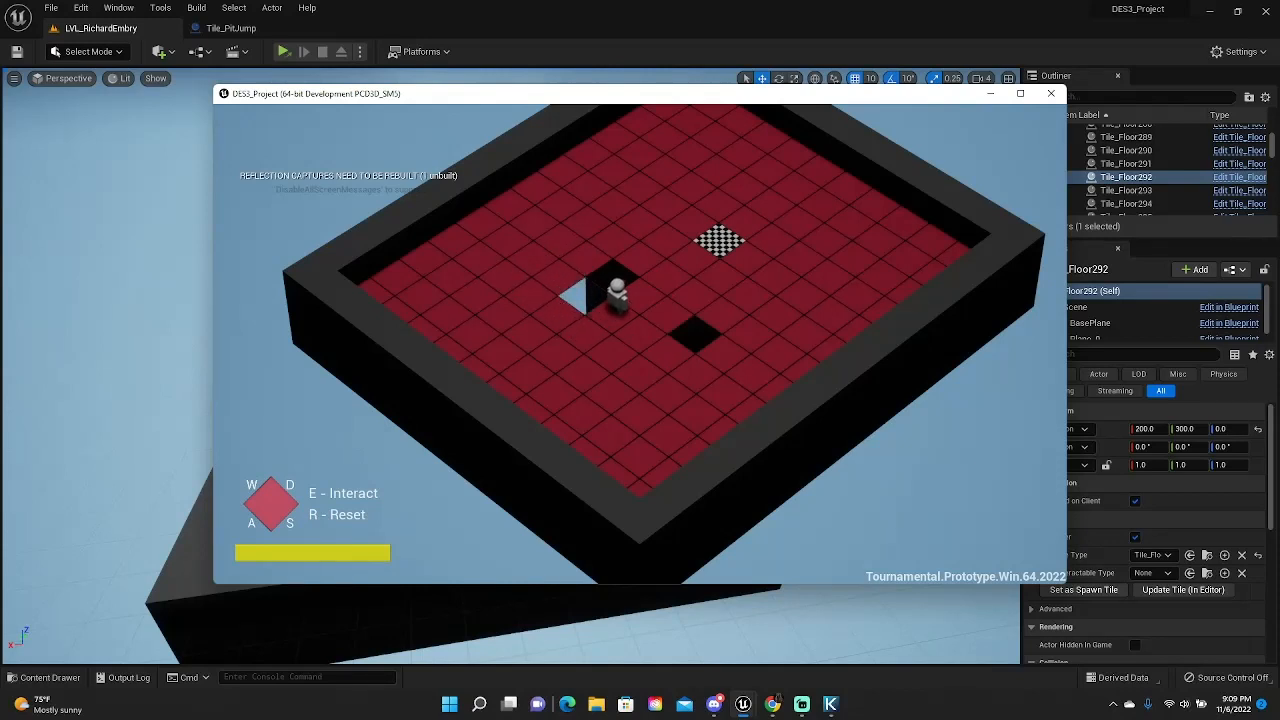
{"action": "key", "text": "w"}
{"action": "key", "text": "w"}
{"action": "key", "text": "w"}
{"action": "key", "text": "w"}
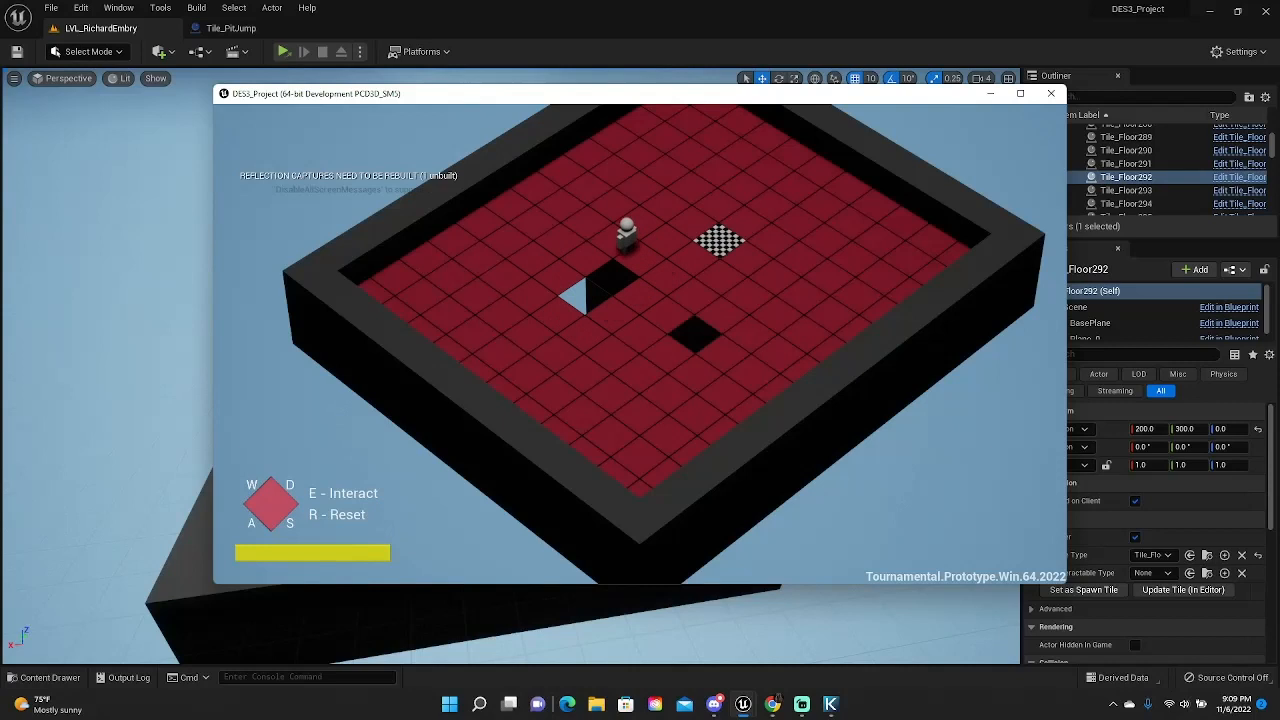
{"action": "key", "text": "w"}
Step: Circle back past the triangle, jump the pit to reach the checkered goal, then reset with R
{"action": "key", "text": "a"}
{"action": "key", "text": "a"}
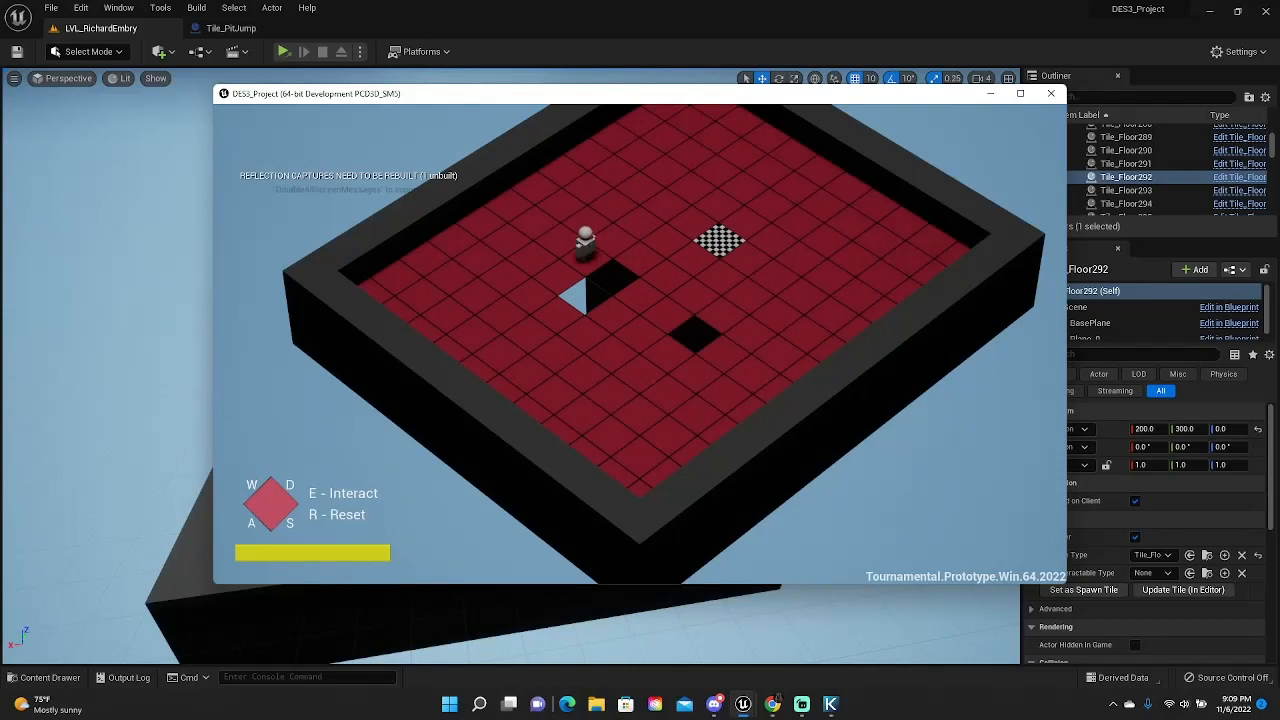
{"action": "key", "text": "a"}
{"action": "key", "text": "s"}
{"action": "key", "text": "a"}
{"action": "key", "text": "a"}
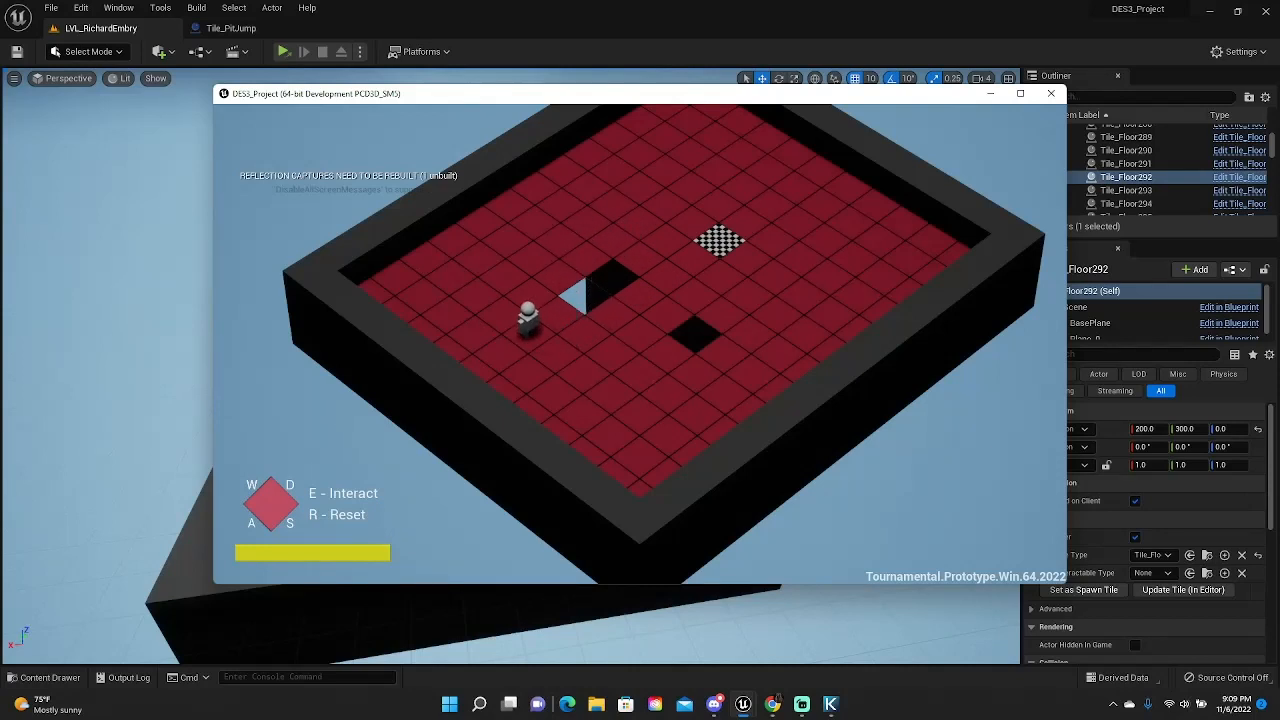
{"action": "key", "text": "s"}
{"action": "key", "text": "d"}
{"action": "key", "text": "d"}
{"action": "key", "text": "w"}
{"action": "key", "text": "w"}
{"action": "key", "text": "w"}
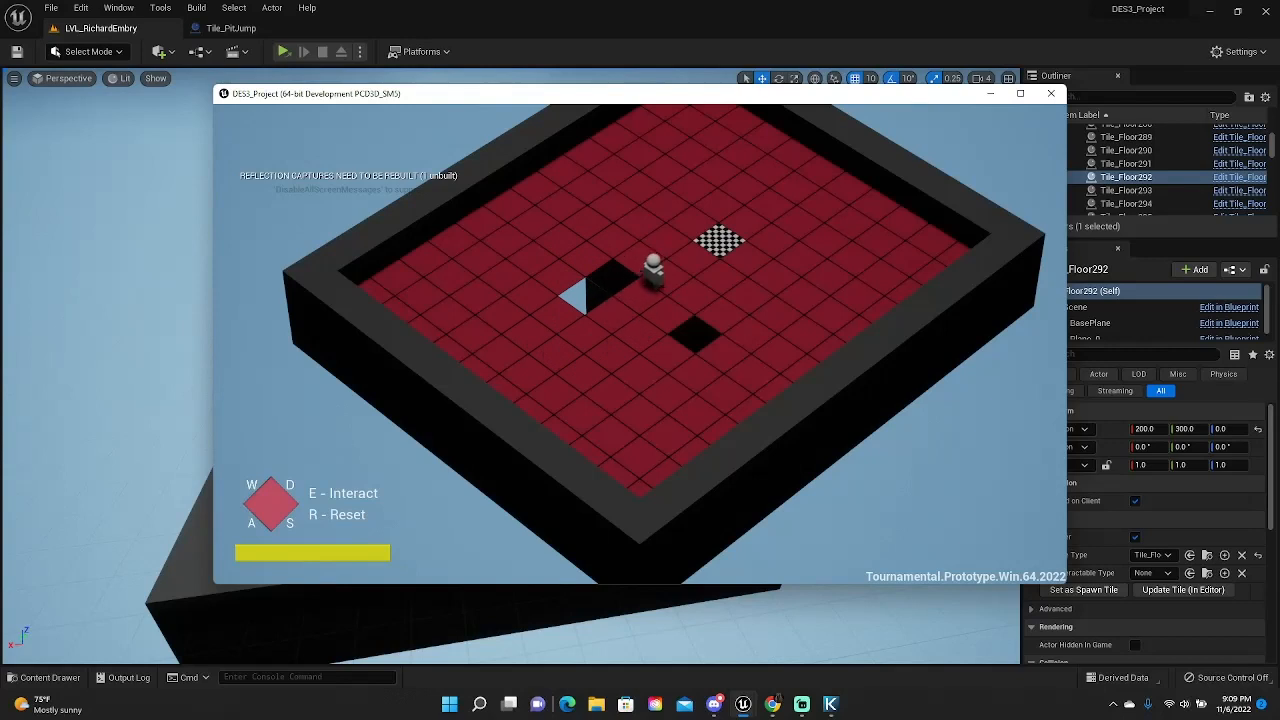
{"action": "key", "text": "d"}
{"action": "key", "text": "w"}
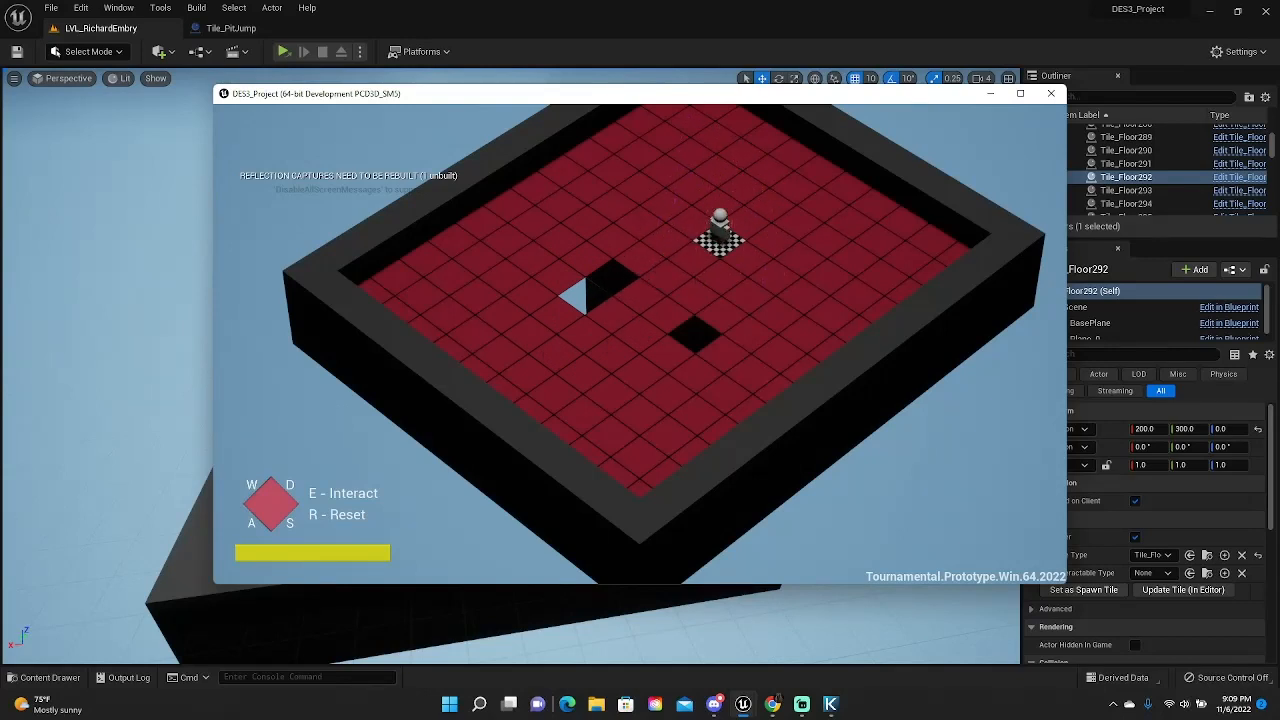
{"action": "key", "text": "r"}
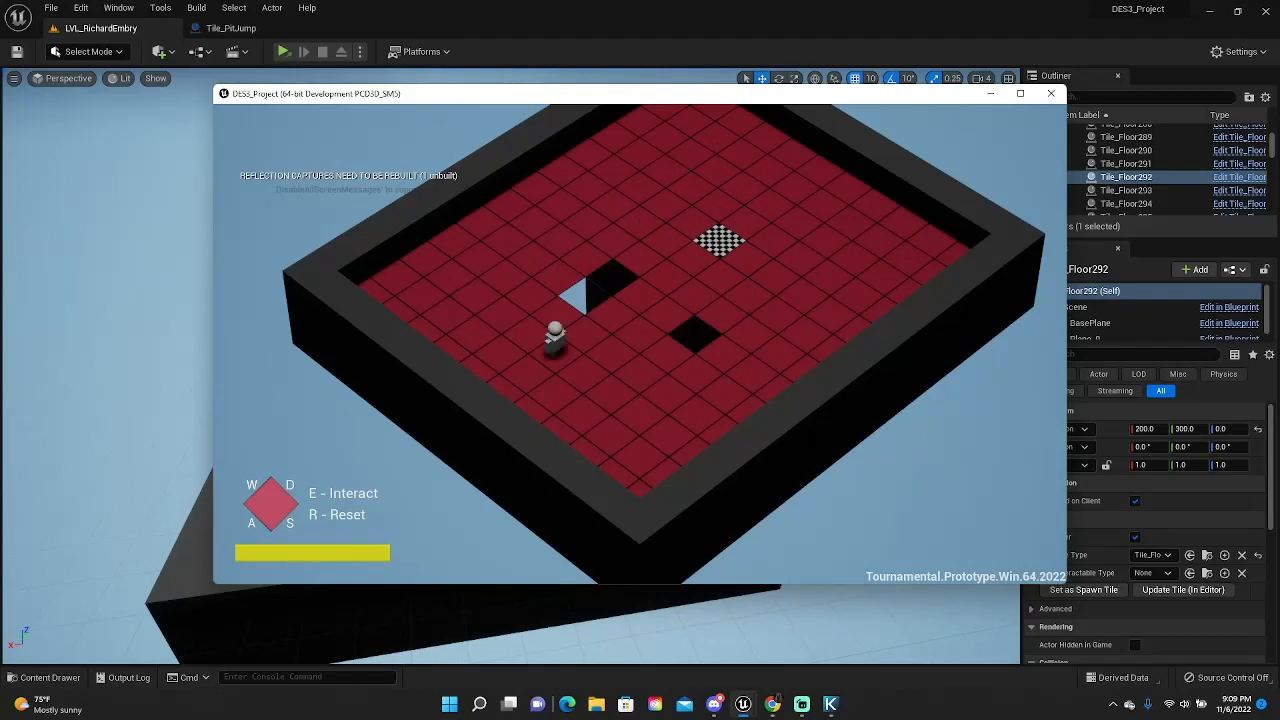
Step: Stop the game with Esc and show the Content/Core/Blueprints/Tiles folder in the Content Drawer
{"action": "key", "text": "Escape"}
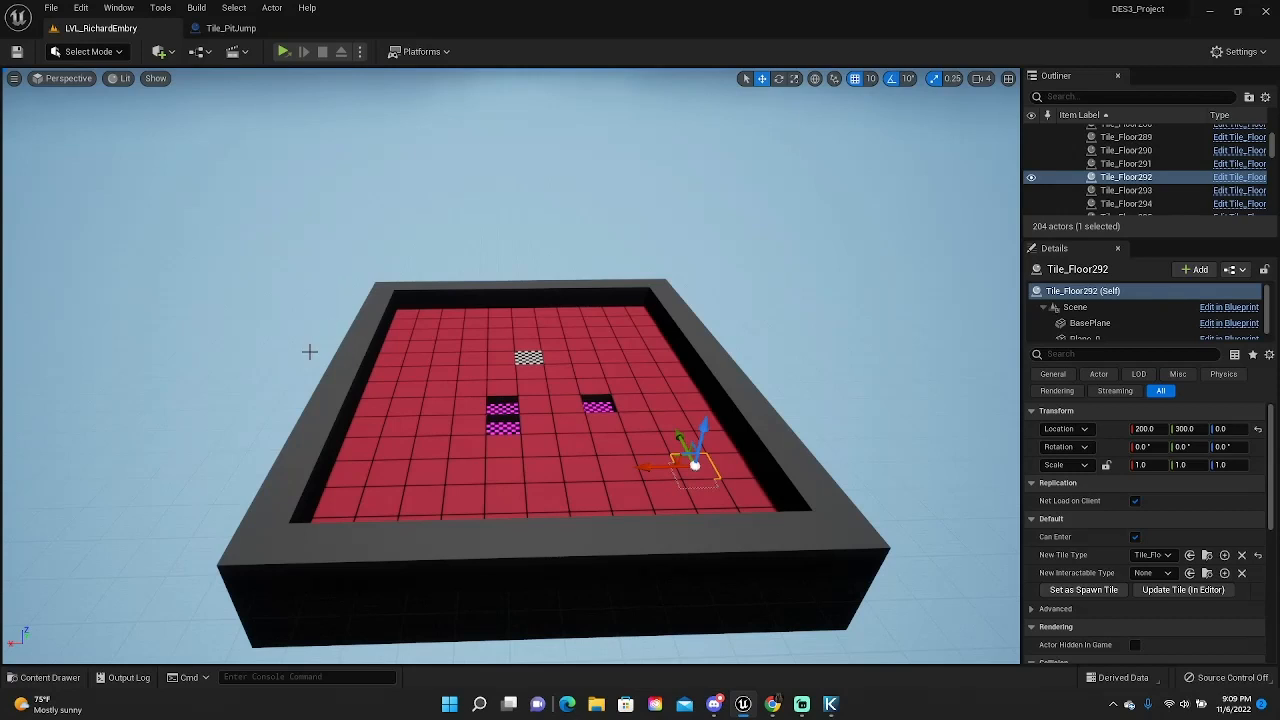
{"action": "left_click", "coordinate": [50, 677]}
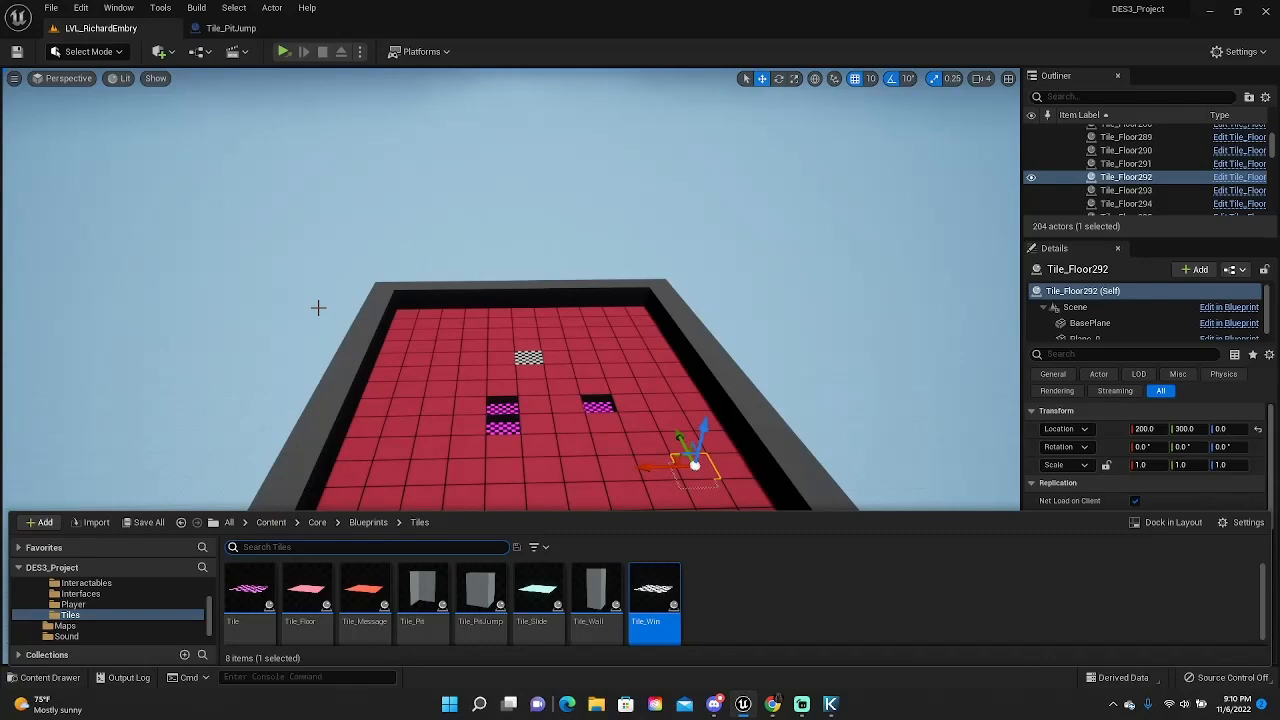
Step: Show Tile_PitJump's 3D viewport, orbit into the walled pit box and select the BasePlane component
{"action": "left_click", "coordinate": [230, 28]}
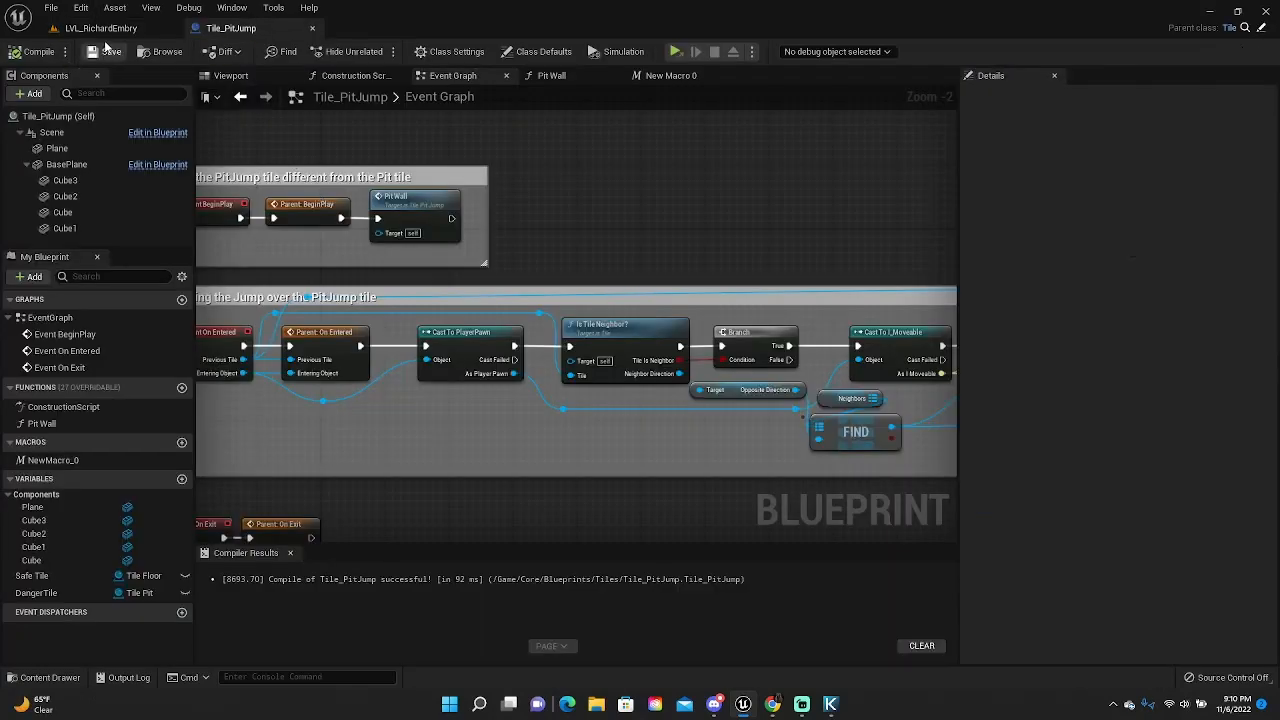
{"action": "left_click", "coordinate": [101, 28]}
{"action": "left_click", "coordinate": [230, 28]}
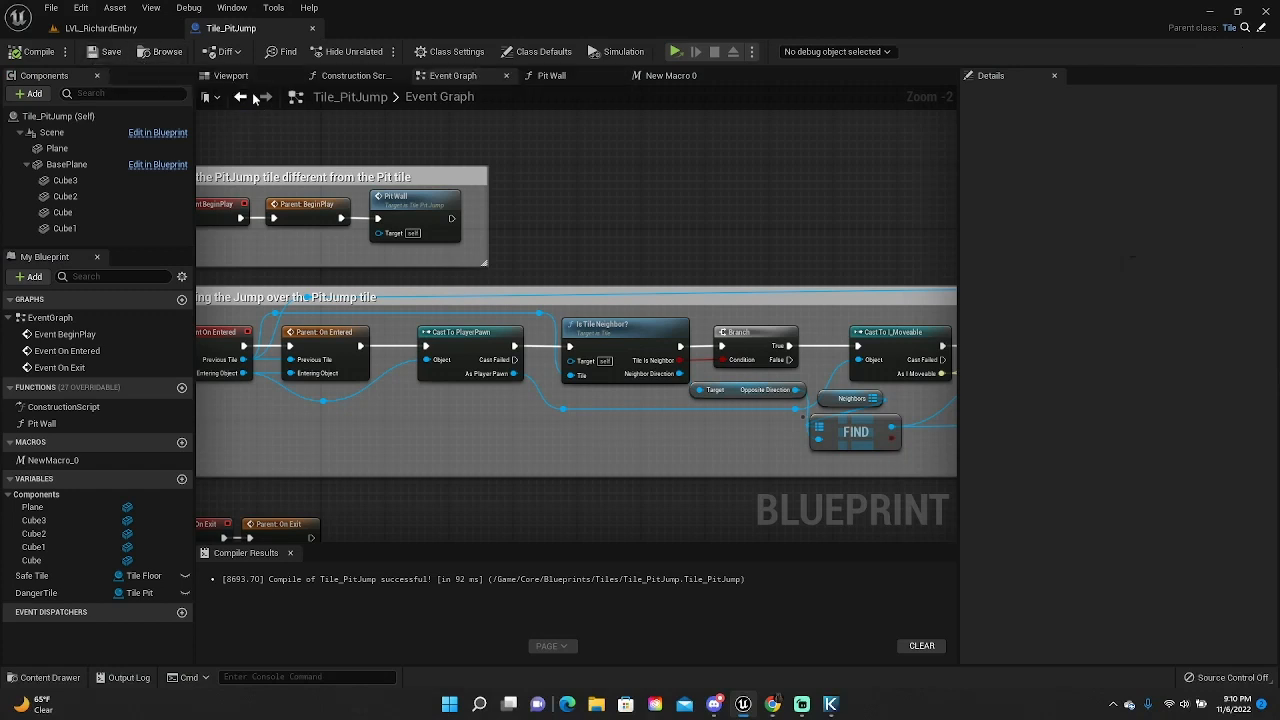
{"action": "left_click", "coordinate": [231, 75]}
{"action": "left_click_drag", "start_coordinate": [415, 244], "coordinate": [600, 300]}
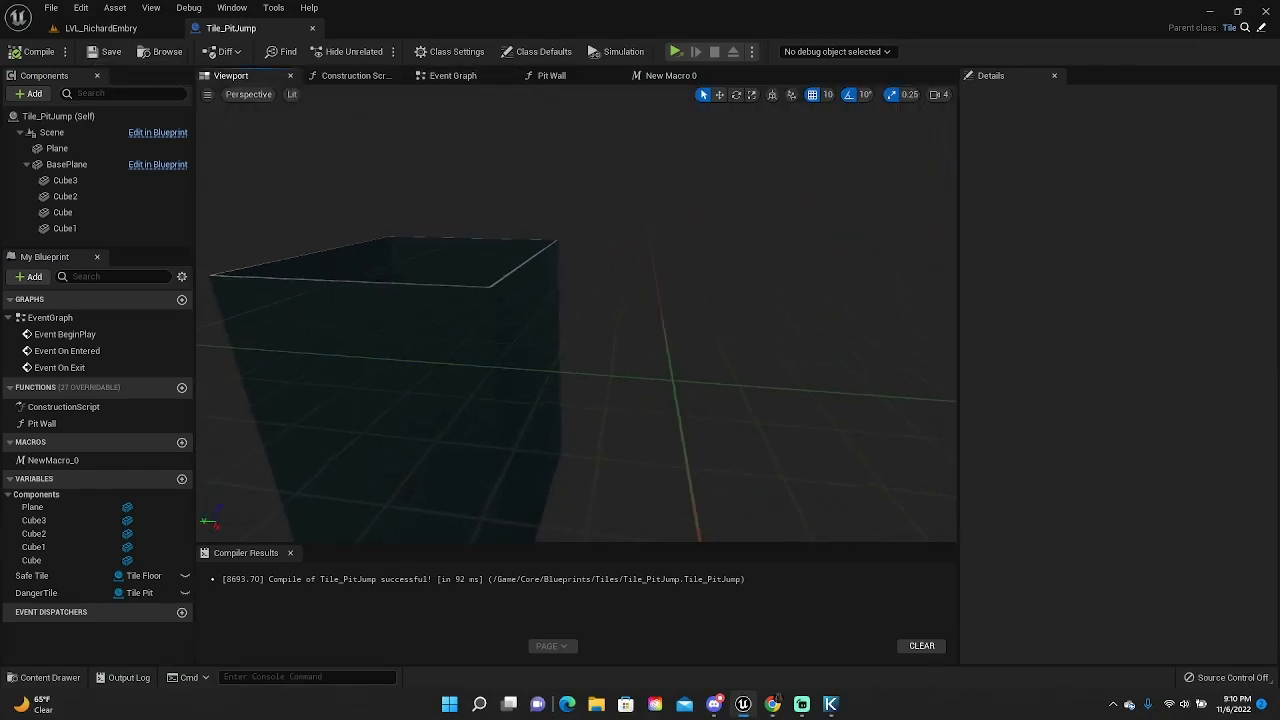
{"action": "left_click_drag", "start_coordinate": [500, 350], "coordinate": [600, 400]}
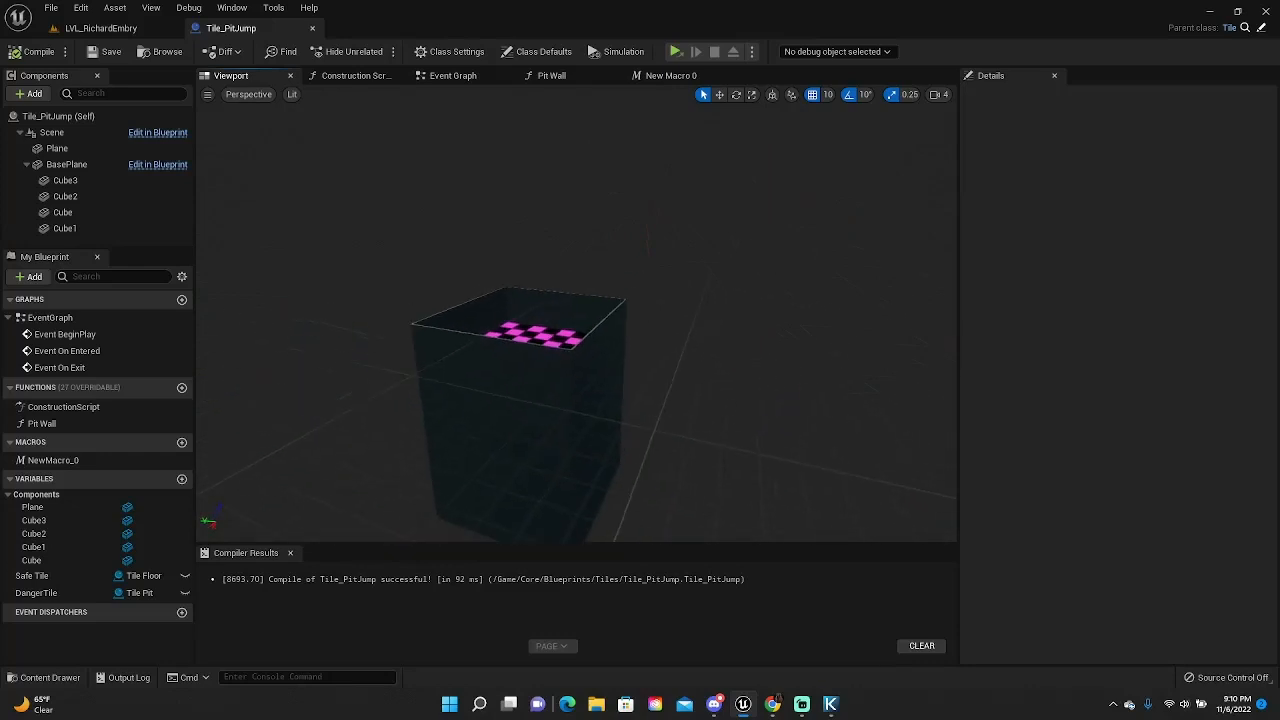
{"action": "left_click_drag", "start_coordinate": [500, 350], "coordinate": [429, 256]}
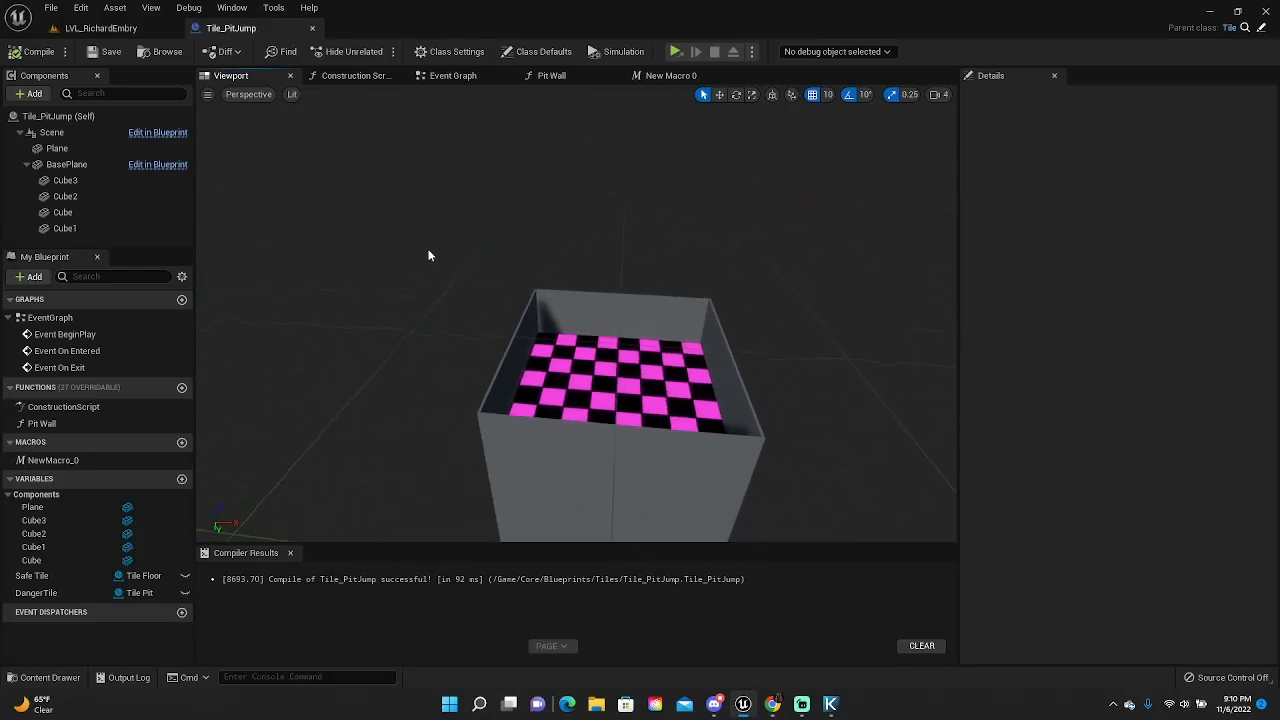
{"action": "left_click", "coordinate": [66, 164]}
{"action": "scroll", "coordinate": [600, 380], "scroll_direction": "down", "scroll_amount": 3}
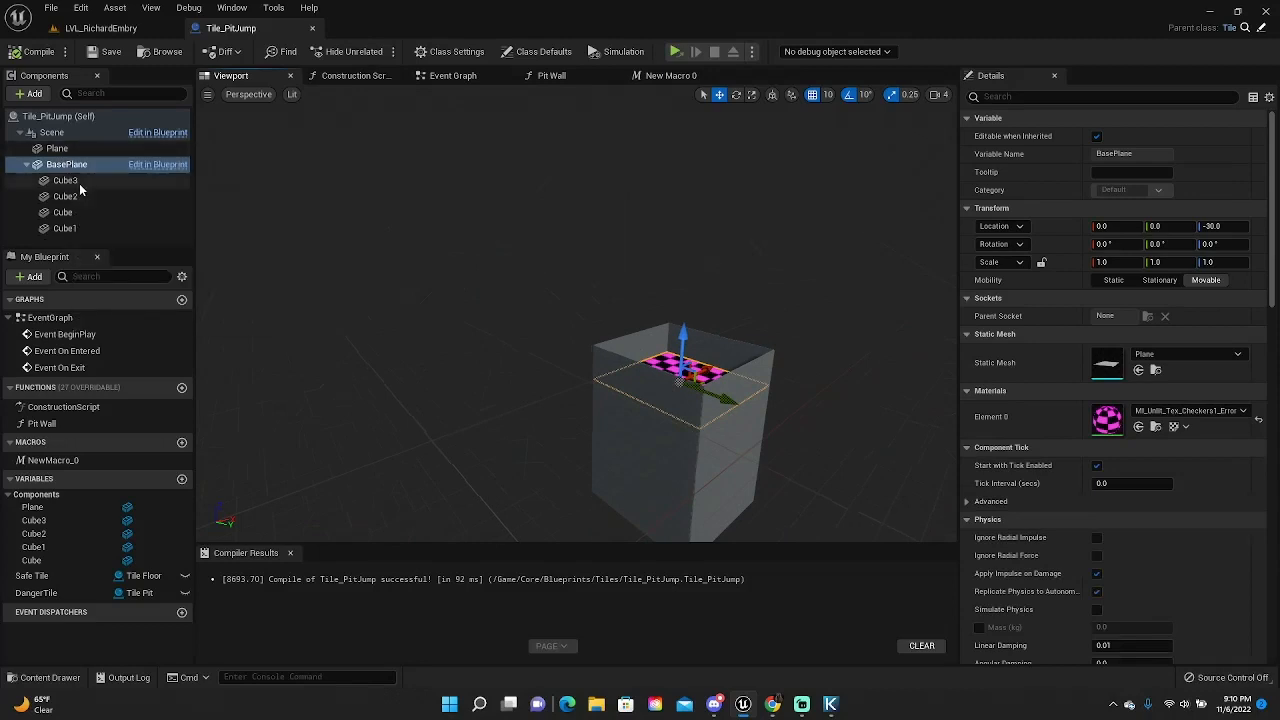
Step: Select the Cube wall component, inspect the walls, then show the Construction Script graph
{"action": "left_click", "coordinate": [62, 212]}
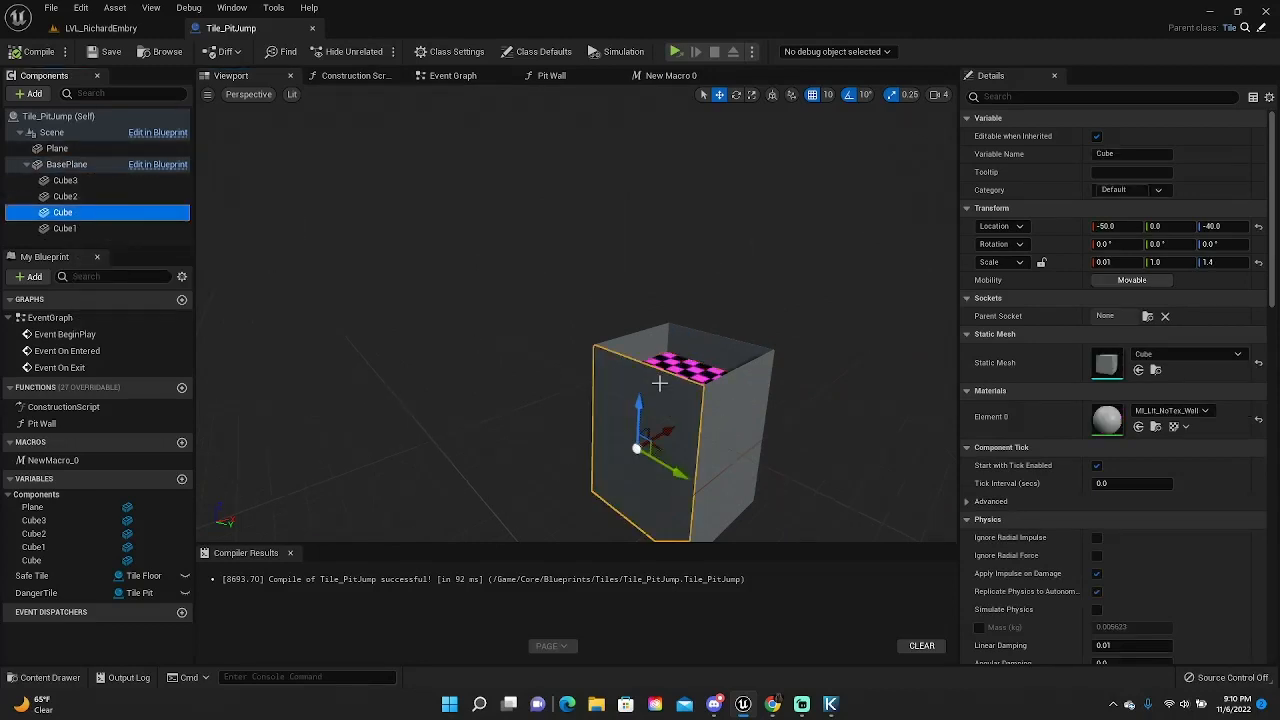
{"action": "mouse_move", "coordinate": [659, 382]}
{"action": "left_mouse_down"}
{"action": "mouse_move", "coordinate": [400, 480]}
{"action": "mouse_move", "coordinate": [650, 450]}
{"action": "mouse_move", "coordinate": [400, 398]}
{"action": "mouse_move", "coordinate": [500, 450]}
{"action": "left_mouse_up"}
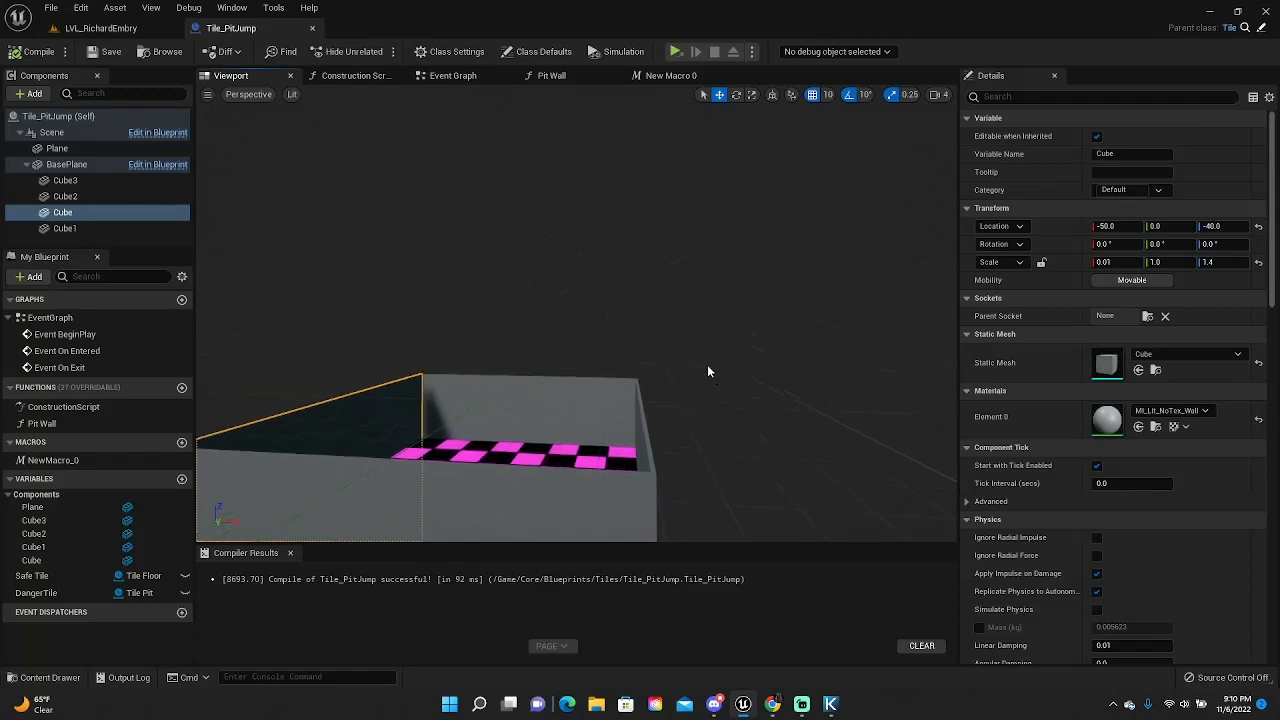
{"action": "left_click_drag", "start_coordinate": [500, 450], "coordinate": [543, 291]}
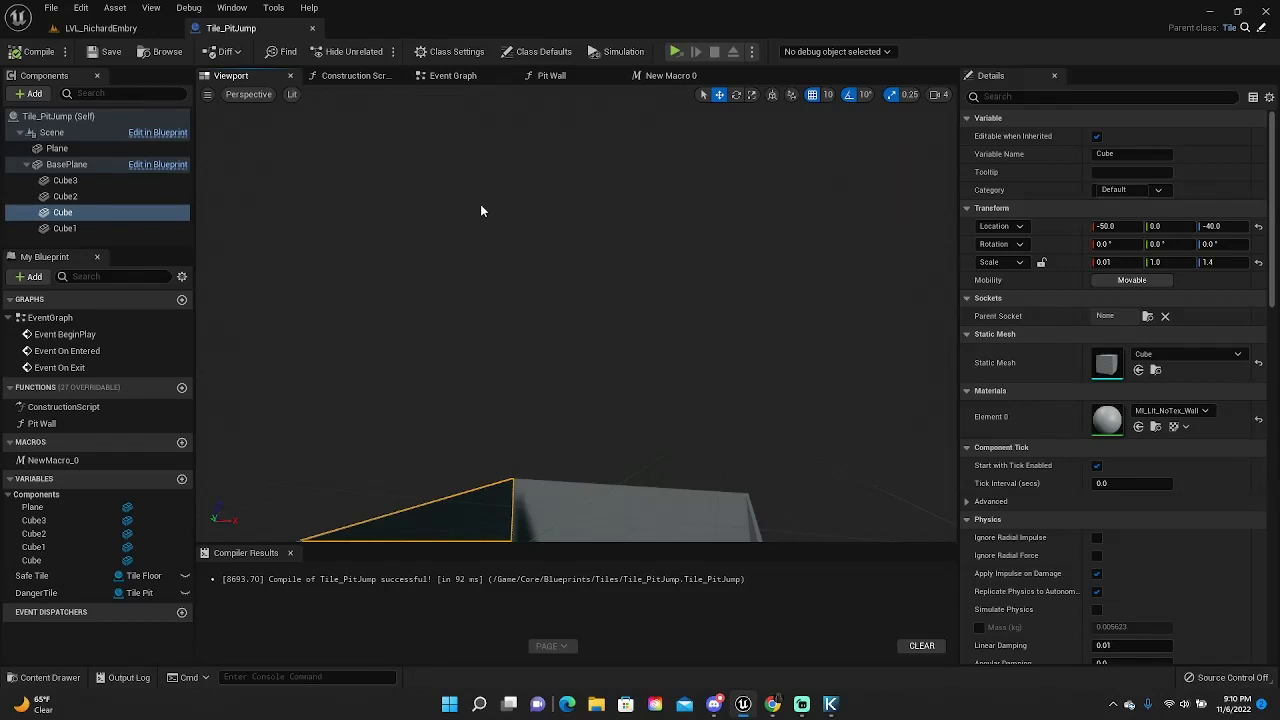
{"action": "mouse_move", "coordinate": [480, 210]}
{"action": "left_mouse_down"}
{"action": "mouse_move", "coordinate": [520, 215]}
{"action": "mouse_move", "coordinate": [477, 260]}
{"action": "left_mouse_up"}
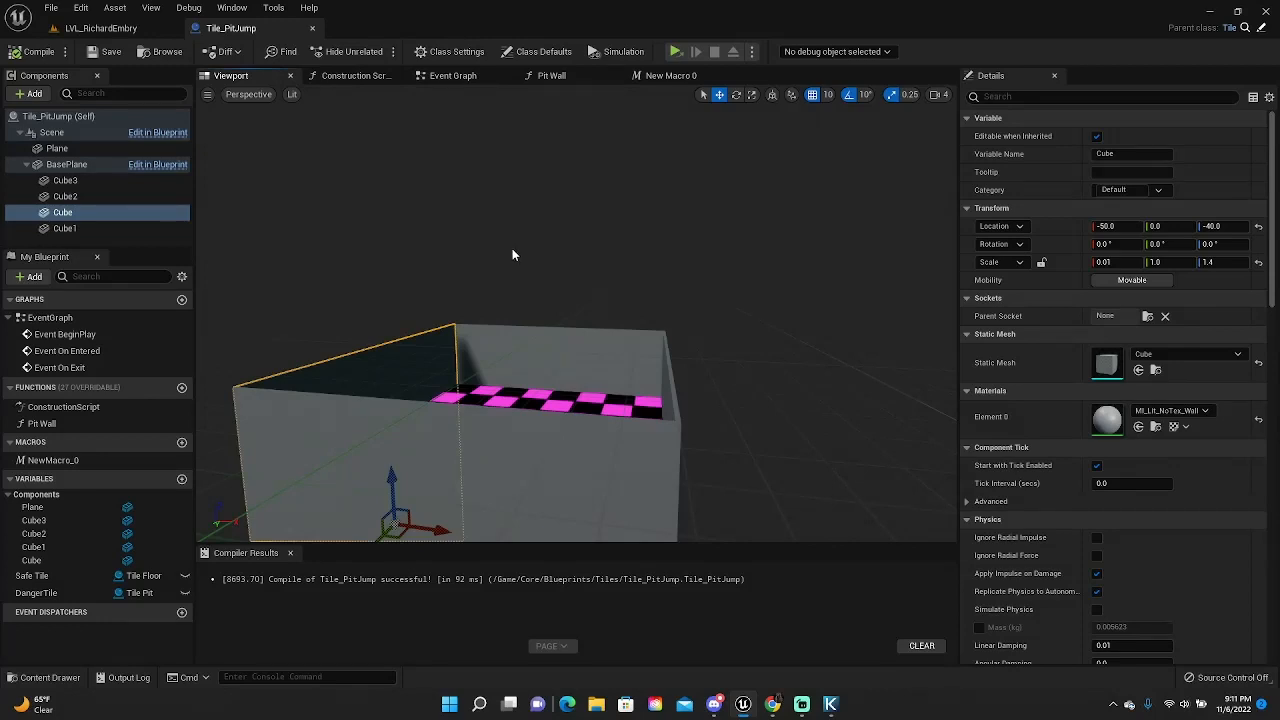
{"action": "left_click", "coordinate": [351, 76]}
Step: Show Tile_PitJump's Event Graph and pan to the 'Performing the Jump' nodes at 1:1 zoom
{"action": "left_click", "coordinate": [453, 76]}
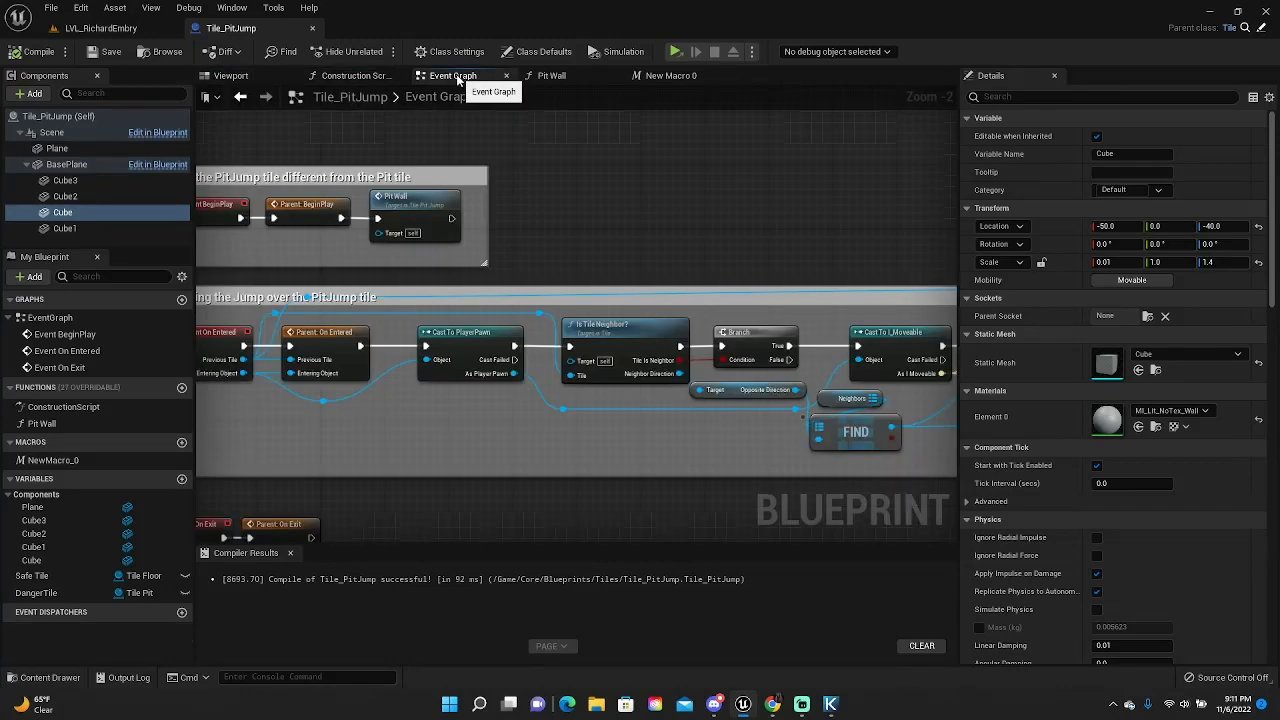
{"action": "mouse_move", "coordinate": [690, 200]}
{"action": "left_mouse_down"}
{"action": "mouse_move", "coordinate": [724, 172]}
{"action": "mouse_move", "coordinate": [726, 209]}
{"action": "mouse_move", "coordinate": [760, 180]}
{"action": "left_mouse_up"}
{"action": "scroll", "coordinate": [722, 200], "scroll_direction": "up", "scroll_amount": 3}
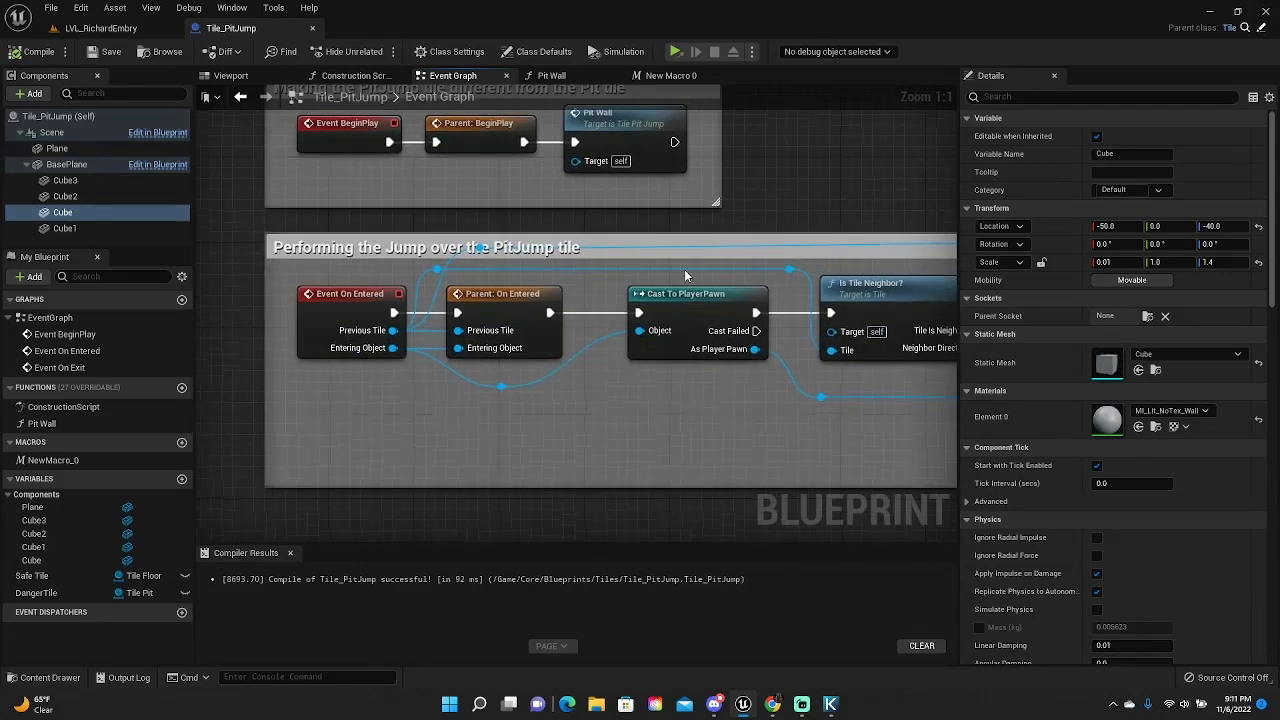
{"action": "left_click_drag", "start_coordinate": [682, 388], "coordinate": [465, 388]}
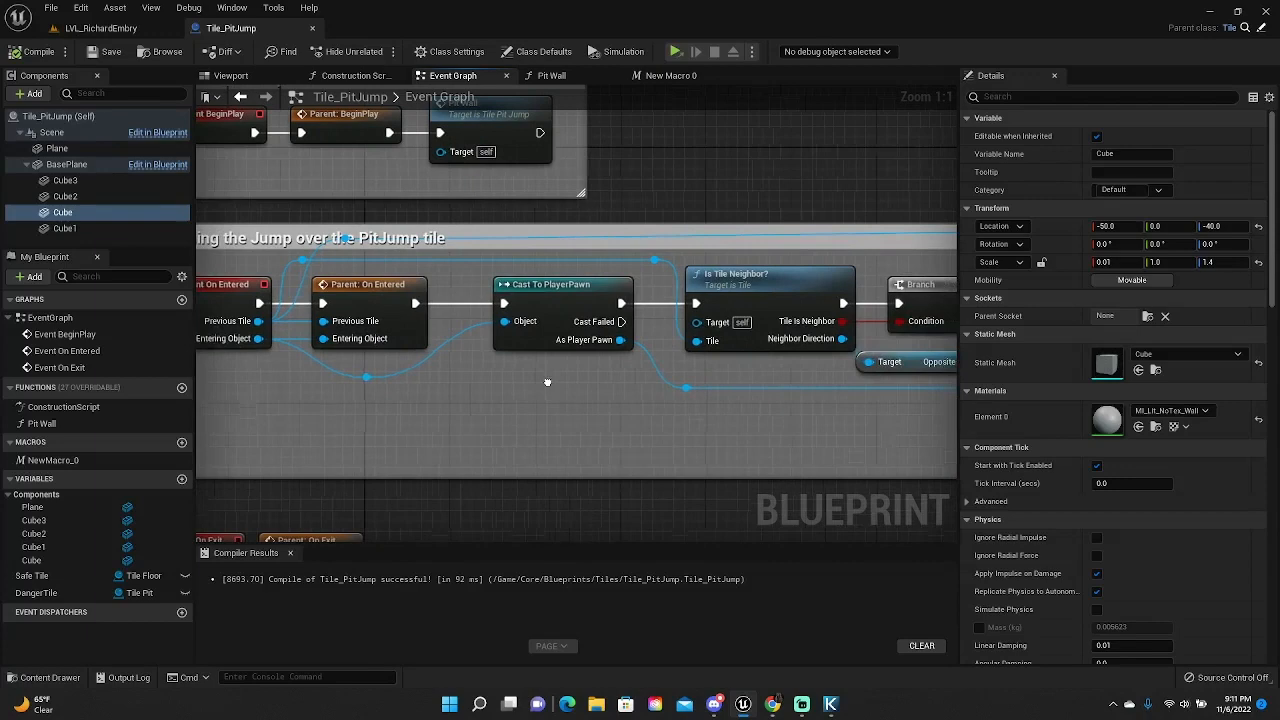
{"action": "mouse_move", "coordinate": [708, 417]}
{"action": "left_mouse_down"}
{"action": "mouse_move", "coordinate": [503, 426]}
{"action": "mouse_move", "coordinate": [783, 396]}
{"action": "left_mouse_up"}
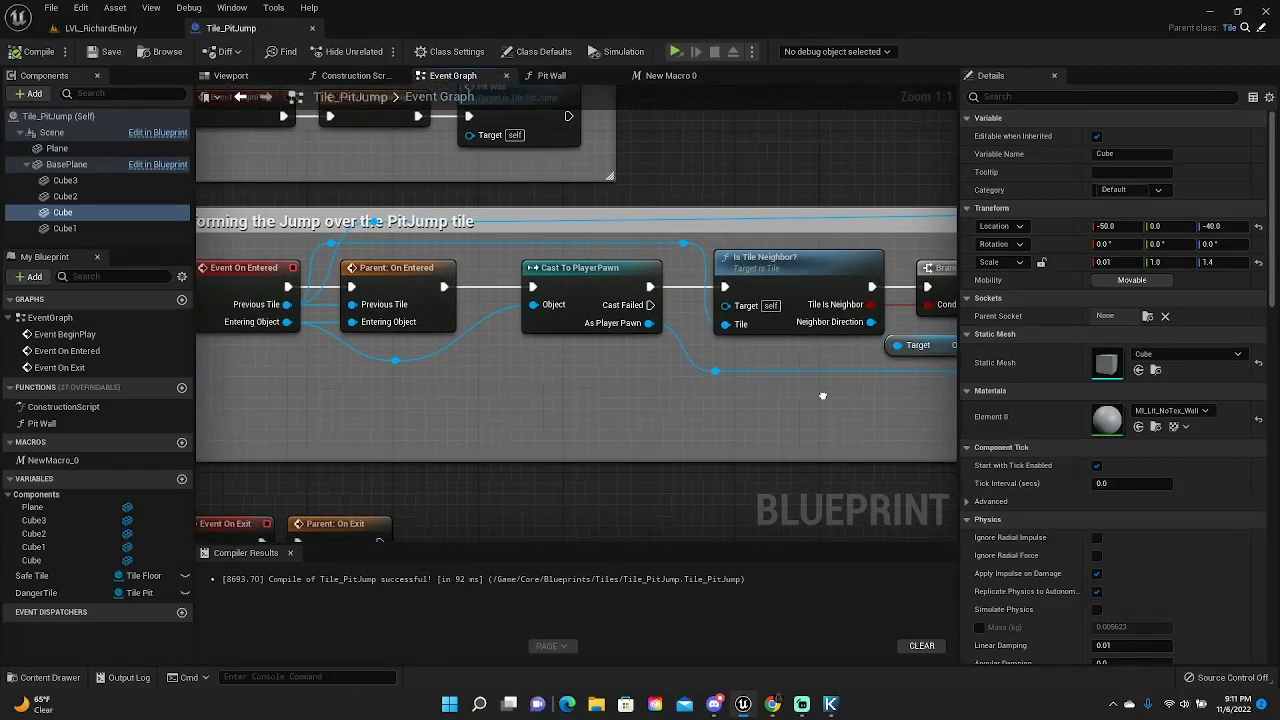
{"action": "mouse_move", "coordinate": [823, 396]}
{"action": "left_mouse_down"}
{"action": "mouse_move", "coordinate": [929, 400]}
{"action": "mouse_move", "coordinate": [154, 410]}
{"action": "left_mouse_up"}
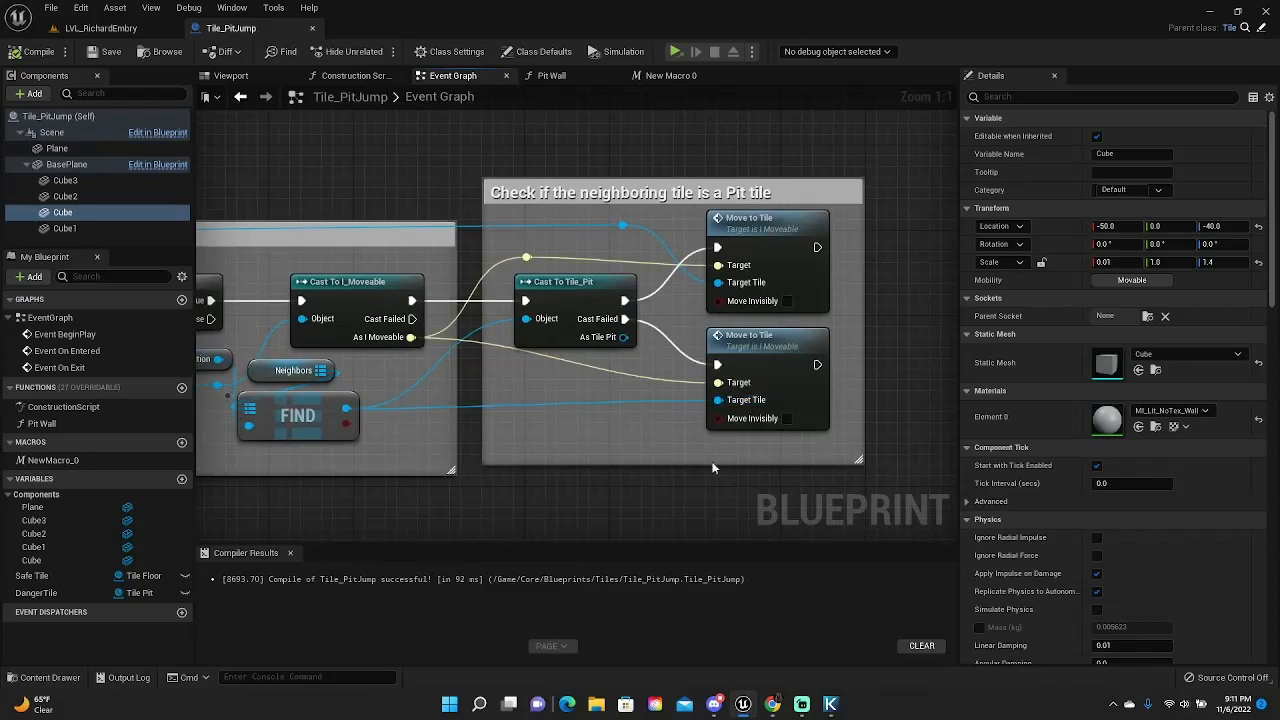
{"action": "right_click", "coordinate": [925, 371]}
{"action": "left_click", "coordinate": [907, 280]}
{"action": "mouse_move", "coordinate": [906, 274]}
{"action": "left_mouse_down"}
{"action": "mouse_move", "coordinate": [518, 286]}
{"action": "mouse_move", "coordinate": [864, 272]}
{"action": "left_mouse_up"}
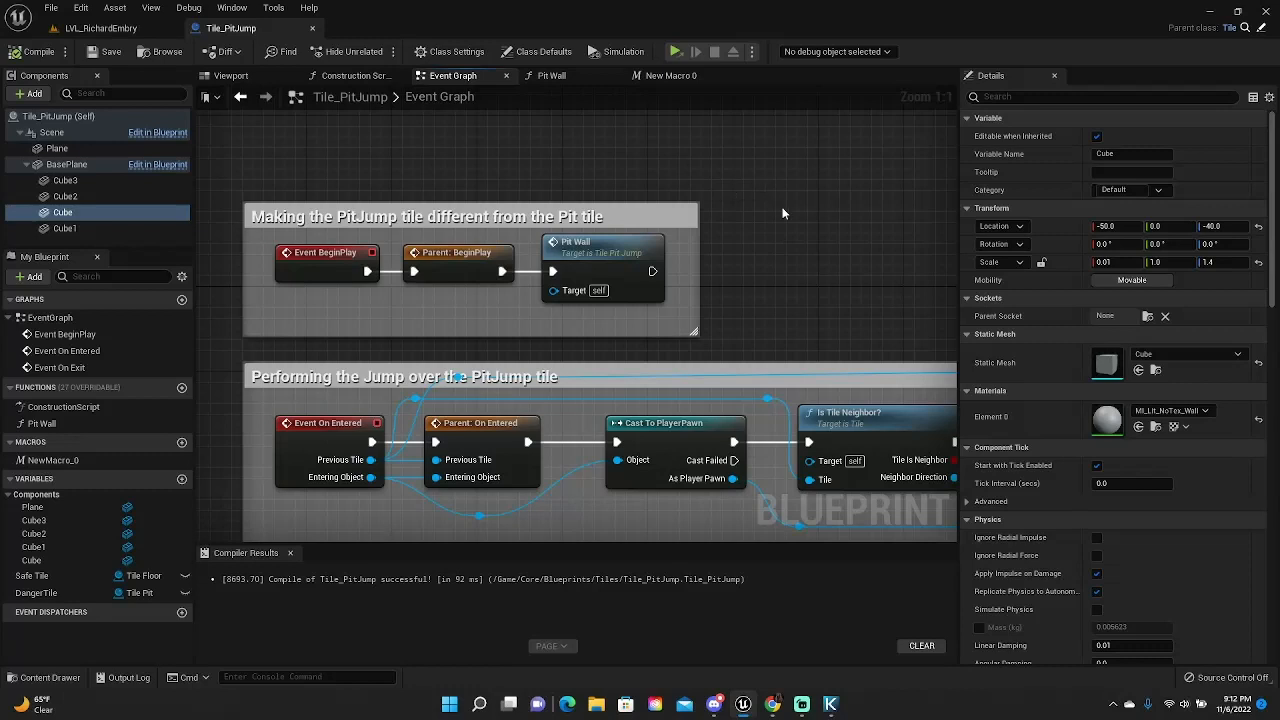
{"action": "left_click_drag", "start_coordinate": [782, 214], "coordinate": [857, 208]}
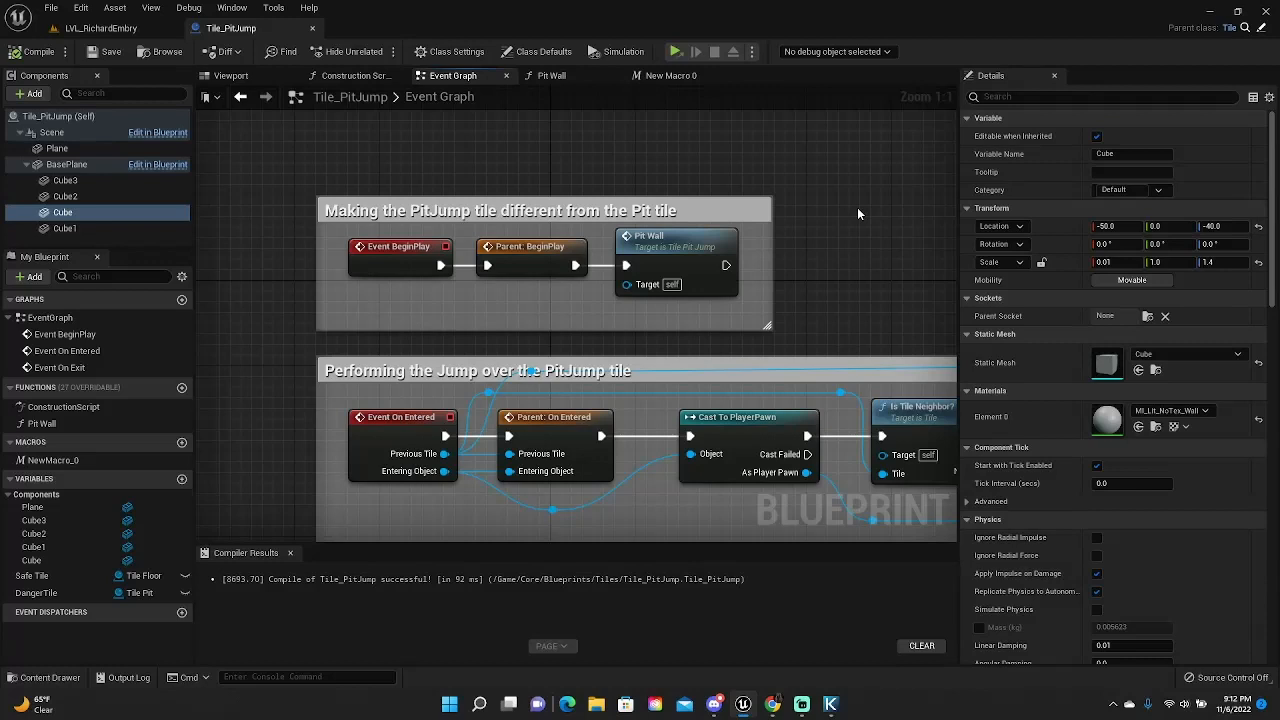
Step: Return to the LVL_RichardEmbry level and launch Play in a new process, dismissing the warning
{"action": "left_click", "coordinate": [100, 28]}
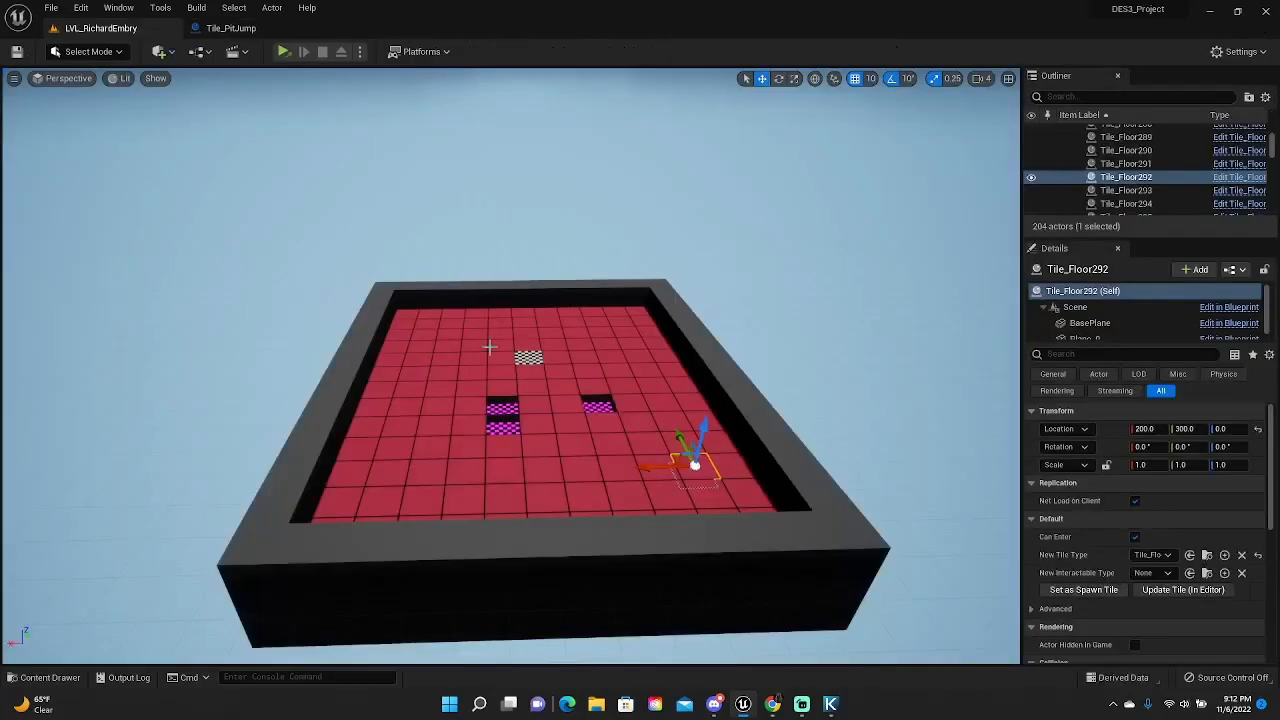
{"action": "left_click_drag", "start_coordinate": [500, 350], "coordinate": [650, 300]}
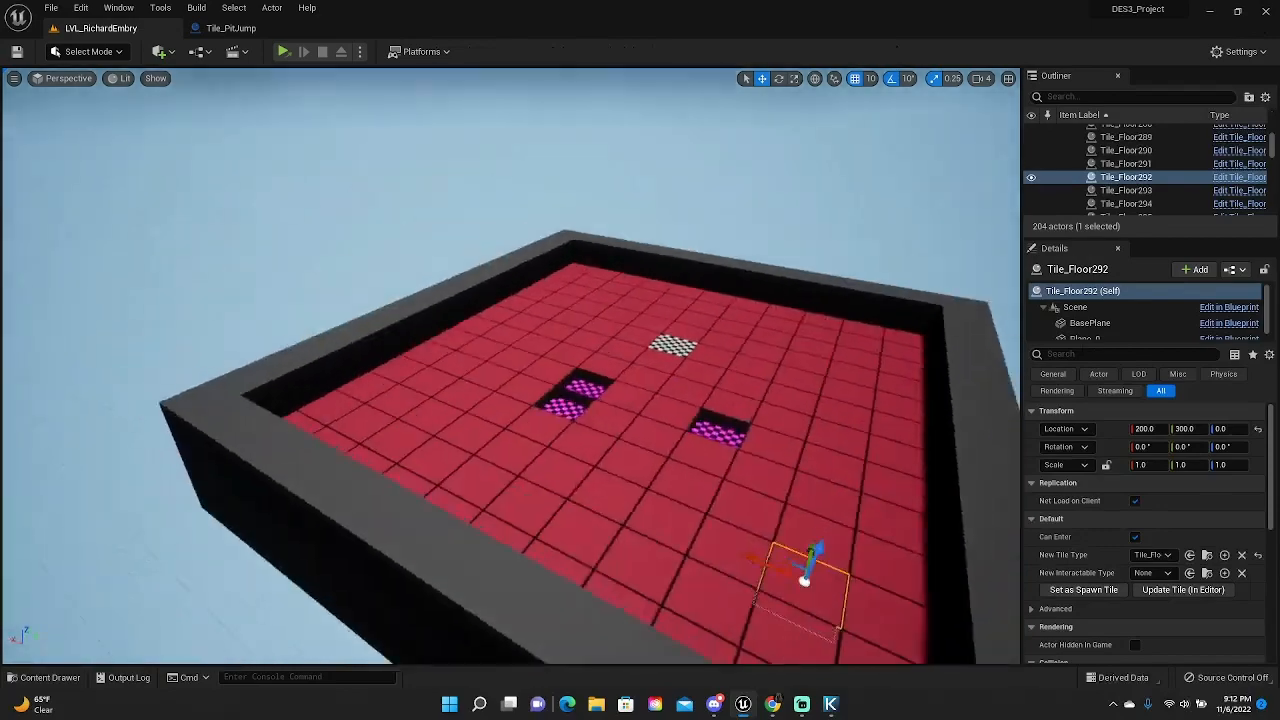
{"action": "mouse_move", "coordinate": [500, 400]}
{"action": "left_mouse_down"}
{"action": "mouse_move", "coordinate": [517, 455]}
{"action": "mouse_move", "coordinate": [400, 241]}
{"action": "left_mouse_up"}
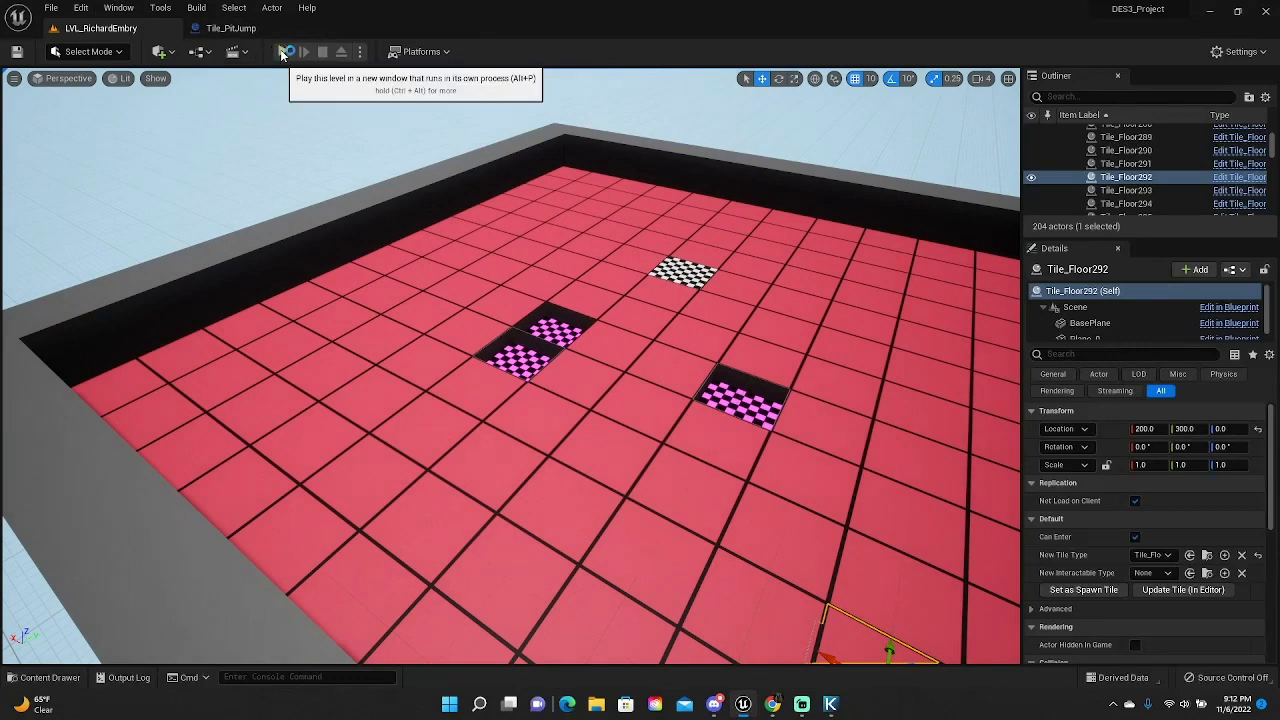
{"action": "left_click", "coordinate": [283, 52]}
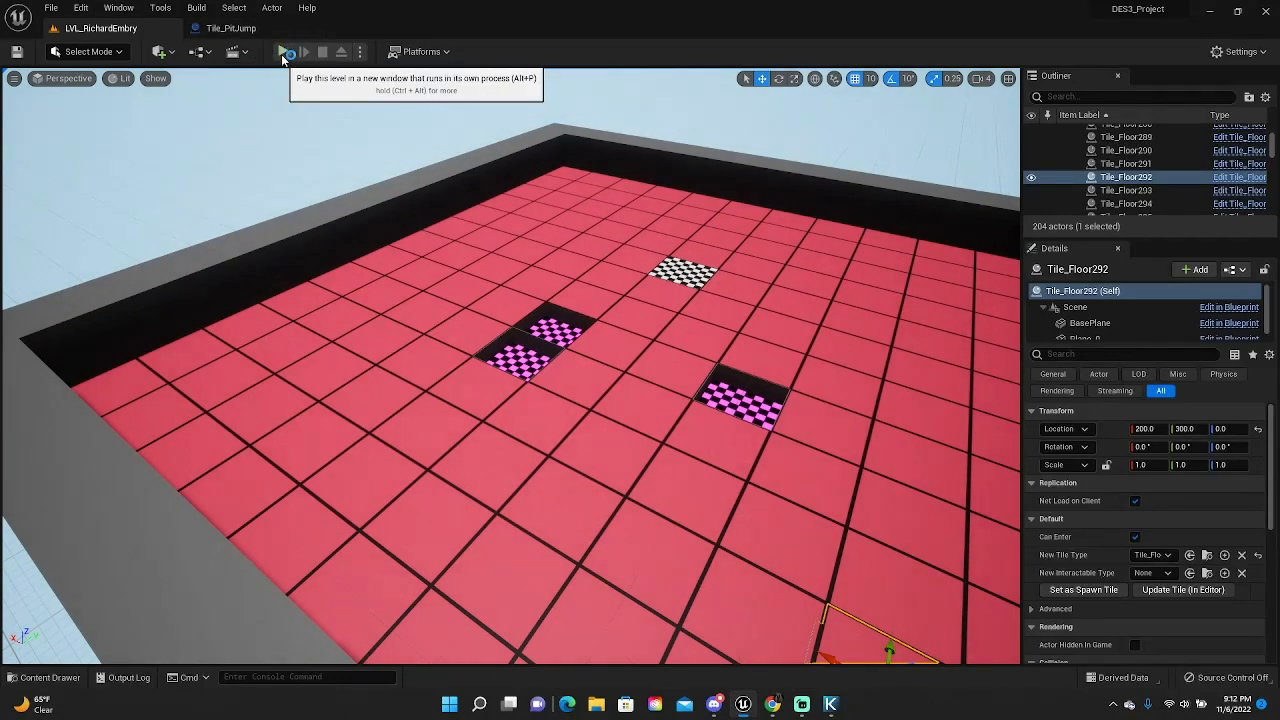
{"action": "left_click", "coordinate": [753, 430]}
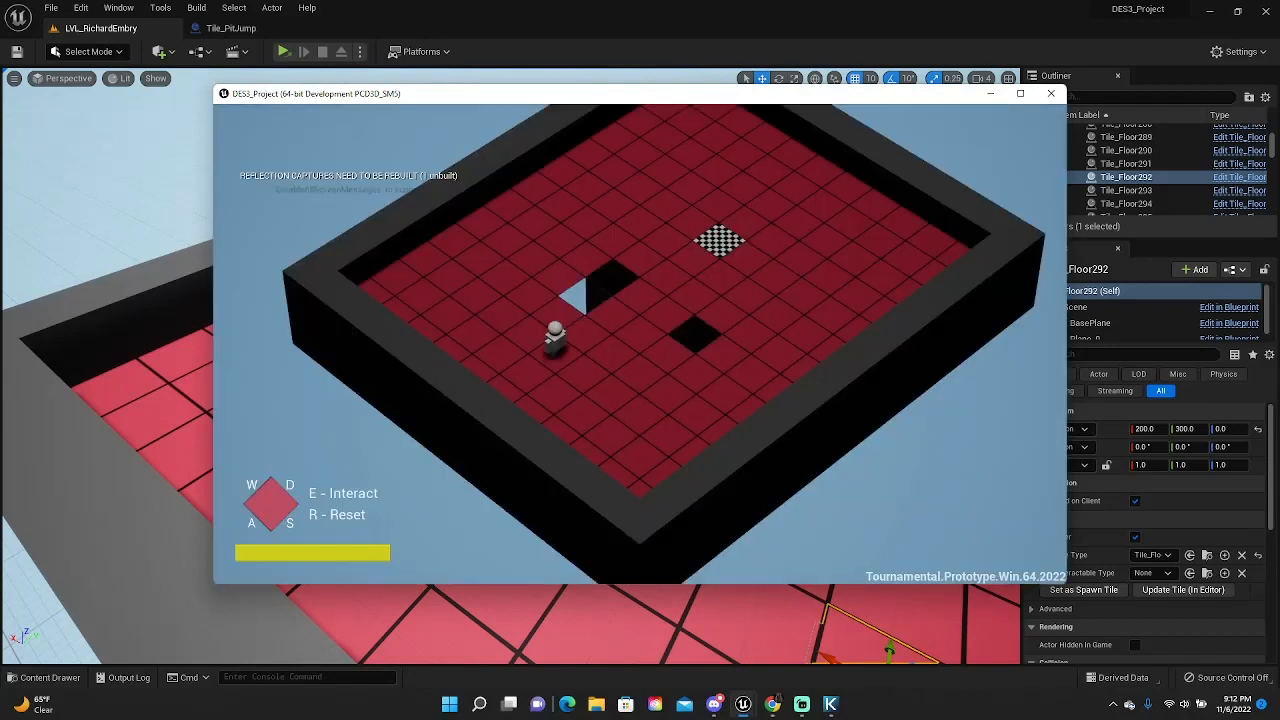
Step: Walk the player around the first pit and jump across it
{"action": "key", "text": "w"}
{"action": "key", "text": "w"}
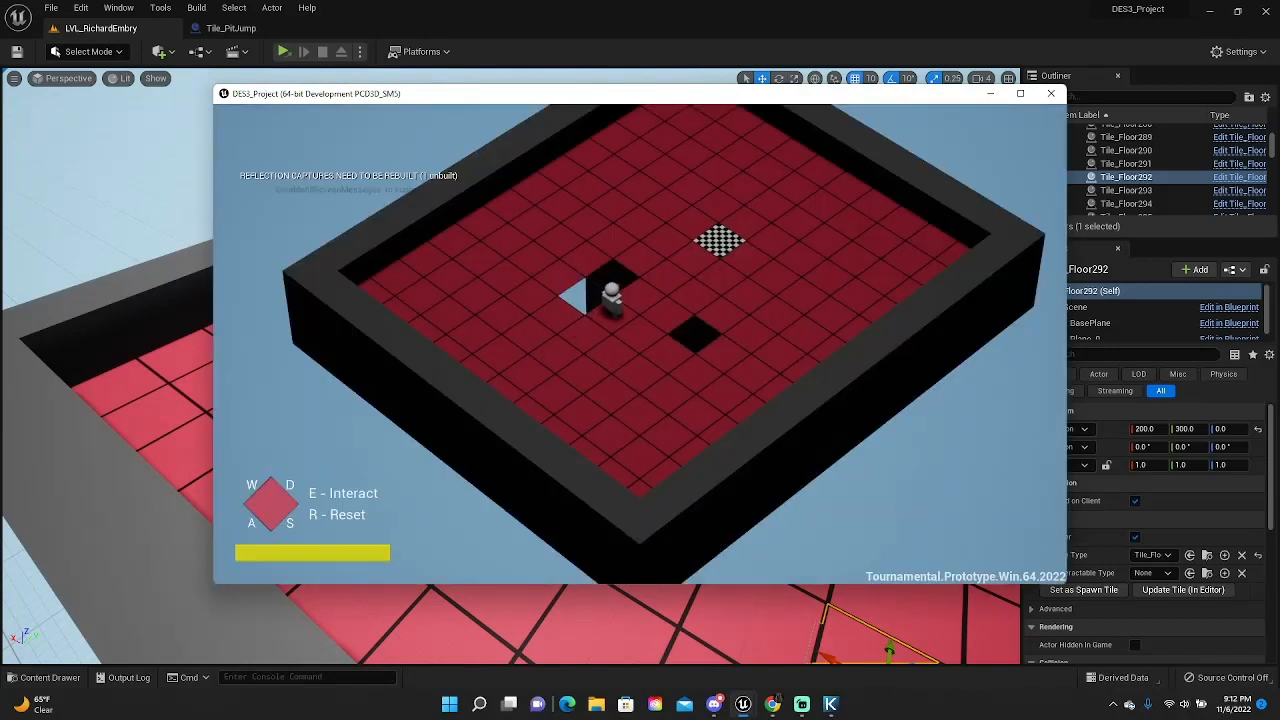
{"action": "key", "text": "a"}
{"action": "key", "text": "s"}
{"action": "key", "text": "s"}
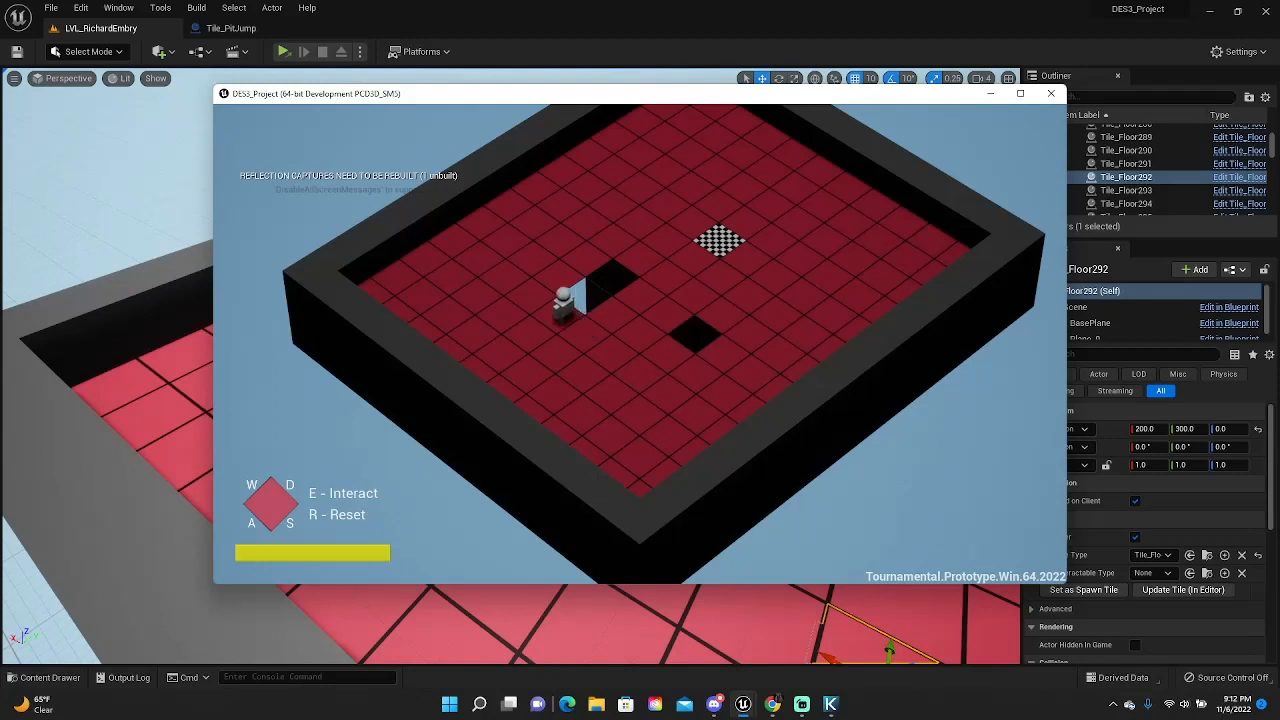
{"action": "key", "text": "a"}
{"action": "key", "text": "w"}
{"action": "key", "text": "s"}
{"action": "key", "text": "d"}
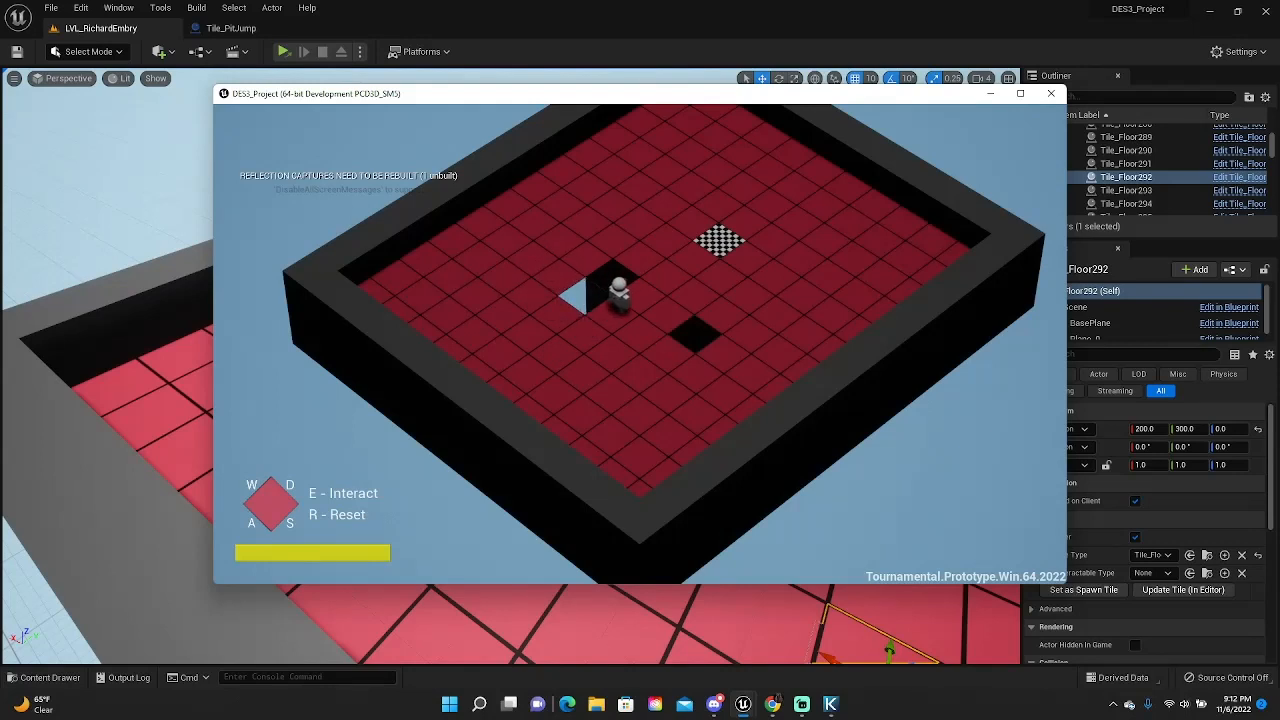
{"action": "key", "text": "d"}
Step: Walk down to the lower pit's edge and jump the player across it
{"action": "key", "text": "w"}
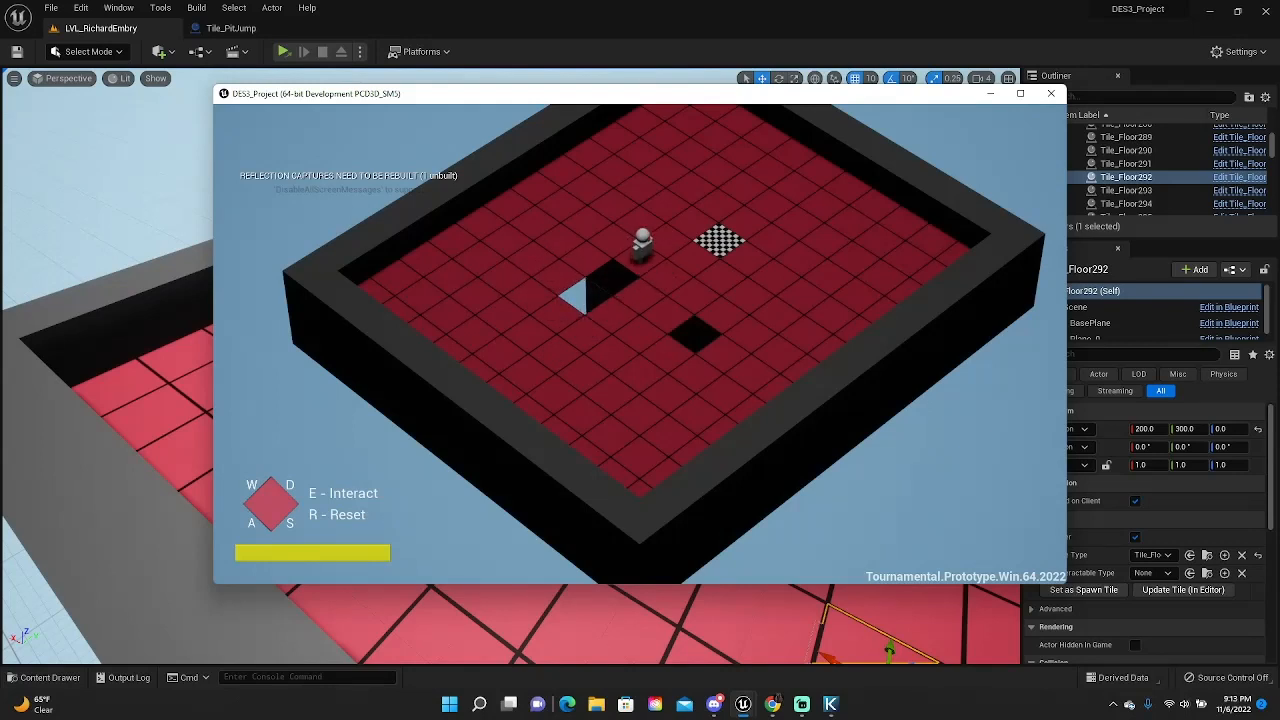
{"action": "key", "text": "d"}
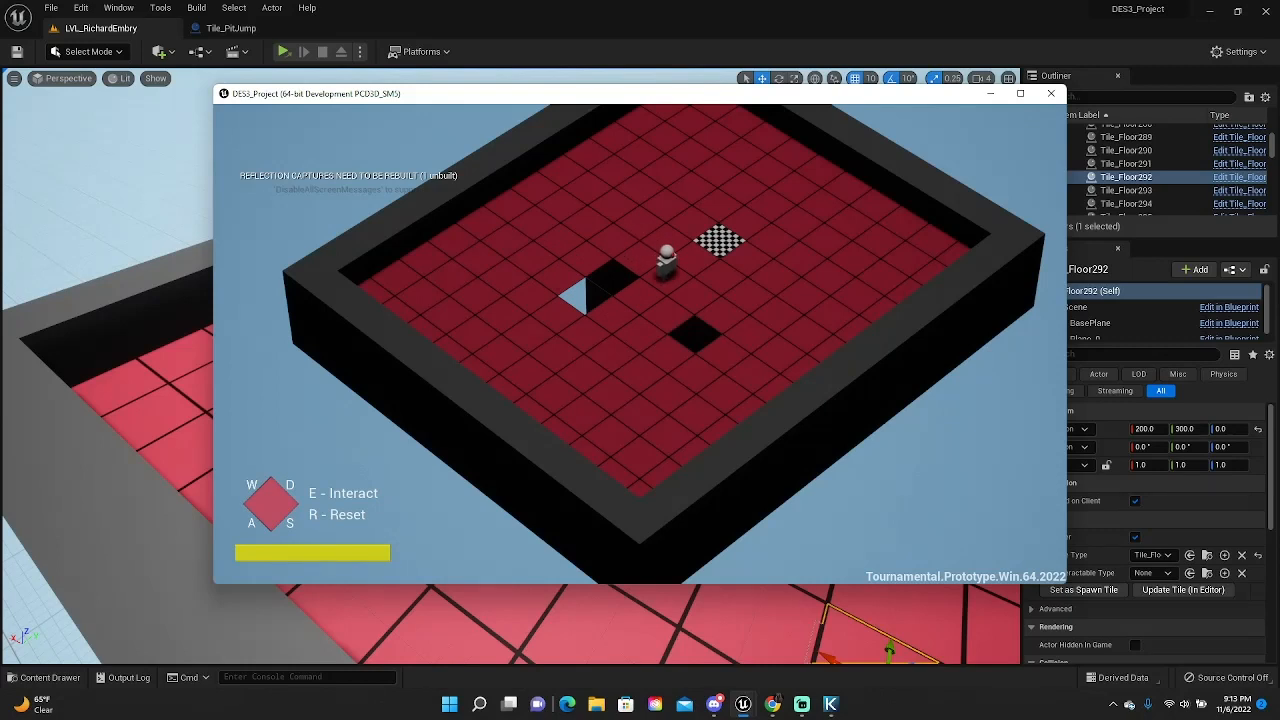
{"action": "key", "text": "s"}
{"action": "key", "text": "s"}
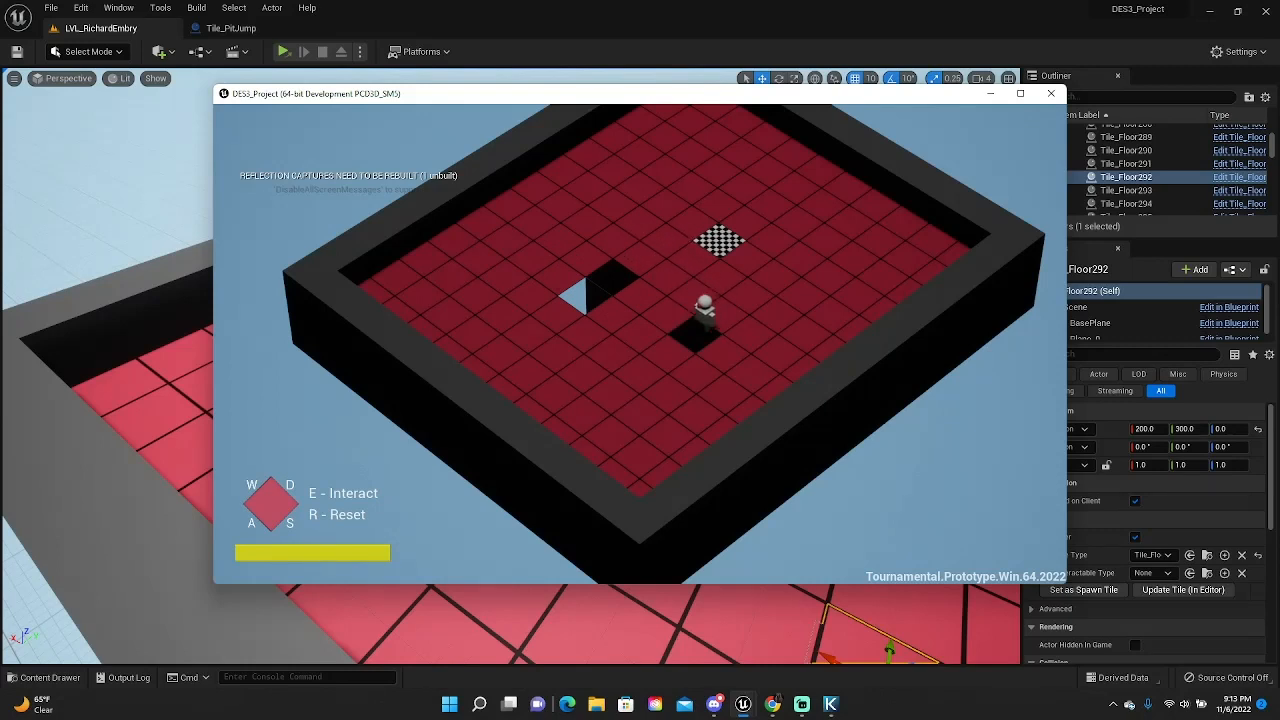
{"action": "key", "text": "a"}
{"action": "key", "text": "d"}
{"action": "key", "text": "s"}
{"action": "key", "text": "a"}
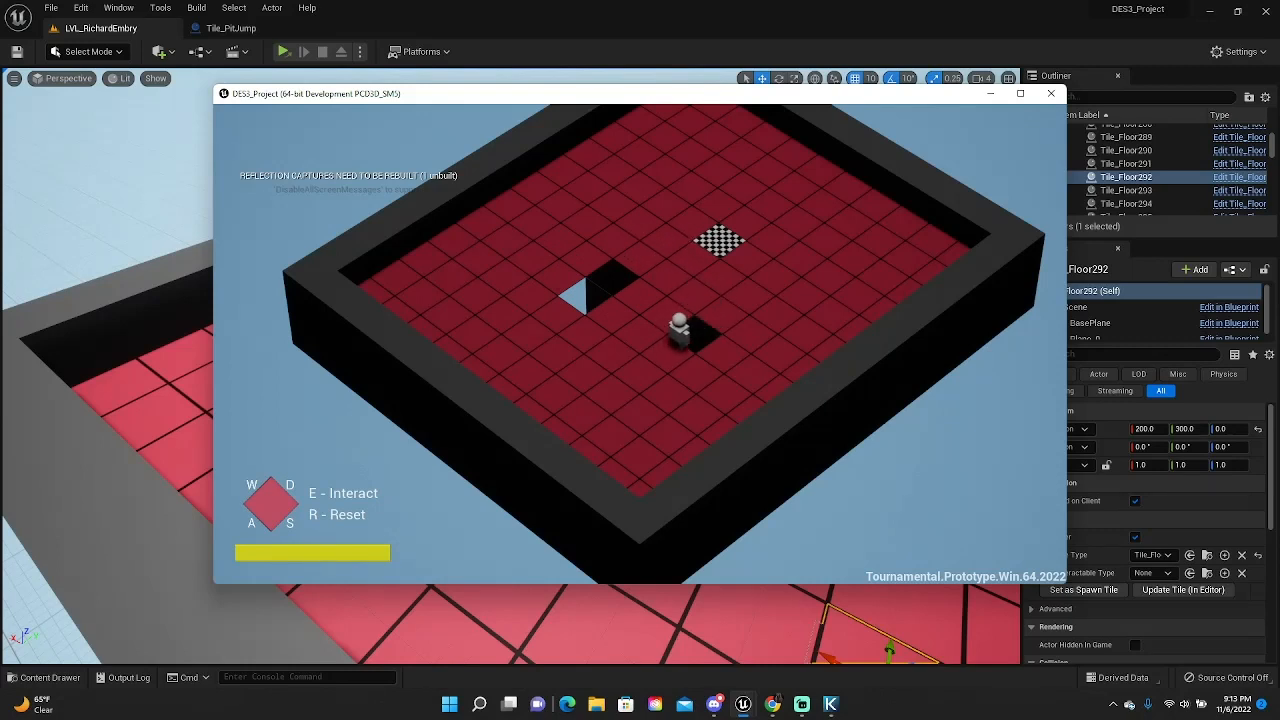
{"action": "key", "text": "d"}
{"action": "key", "text": "s"}
{"action": "key", "text": "a"}
{"action": "key", "text": "d"}
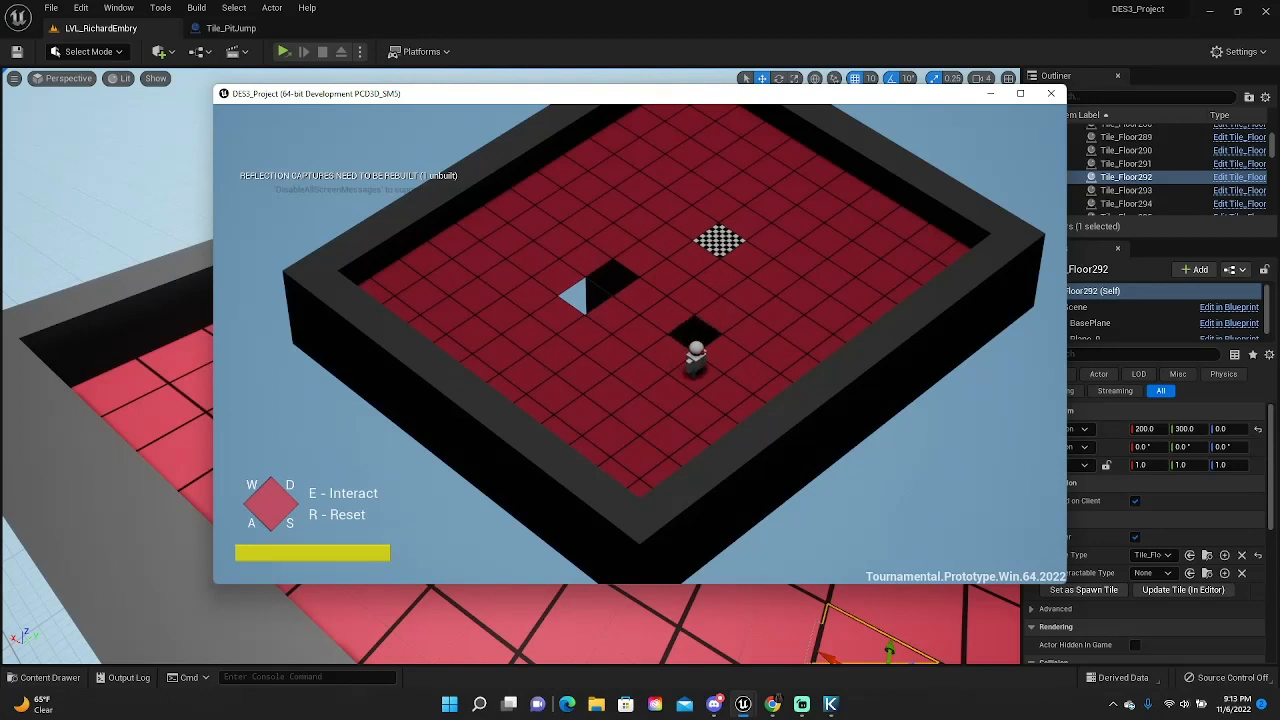
{"action": "key", "text": "d"}
{"action": "key", "text": "w"}
Step: Loop back beside the lower pit and jump it again toward the checkered tile
{"action": "key", "text": "s"}
{"action": "key", "text": "a"}
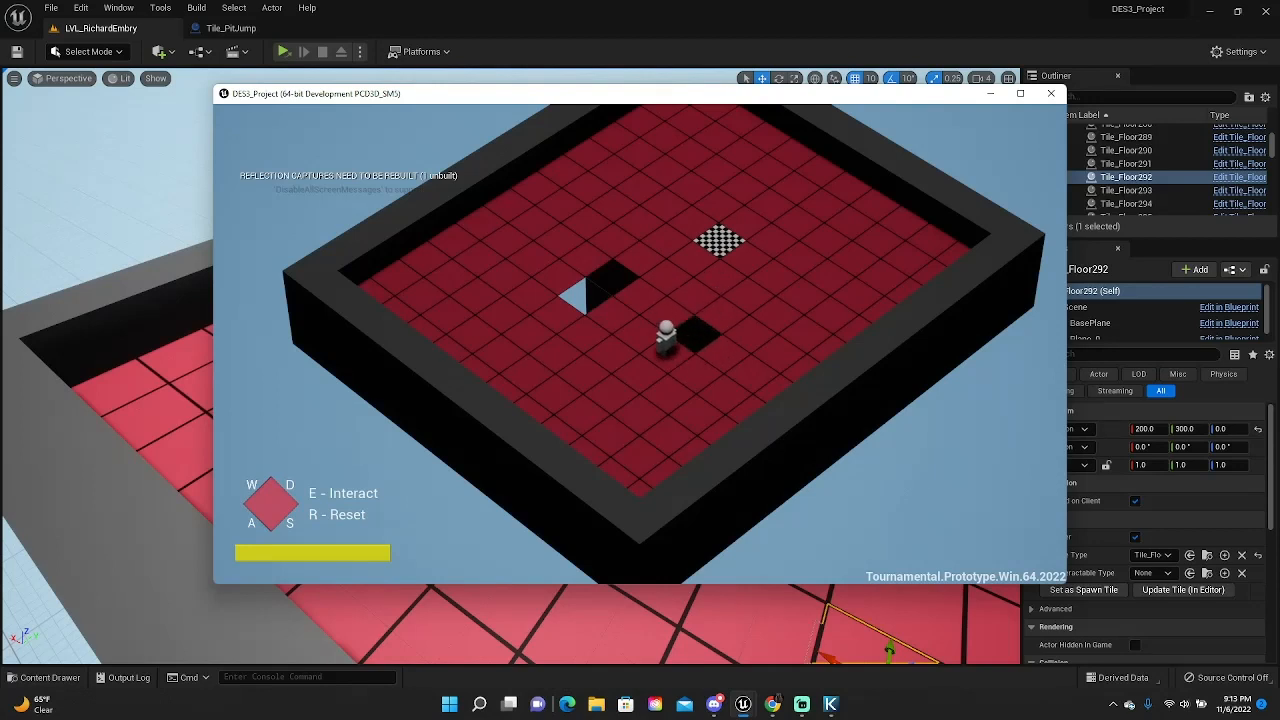
{"action": "key", "text": "a"}
{"action": "key", "text": "w"}
{"action": "key", "text": "w"}
{"action": "key", "text": "d"}
{"action": "key", "text": "d"}
{"action": "key", "text": "s"}
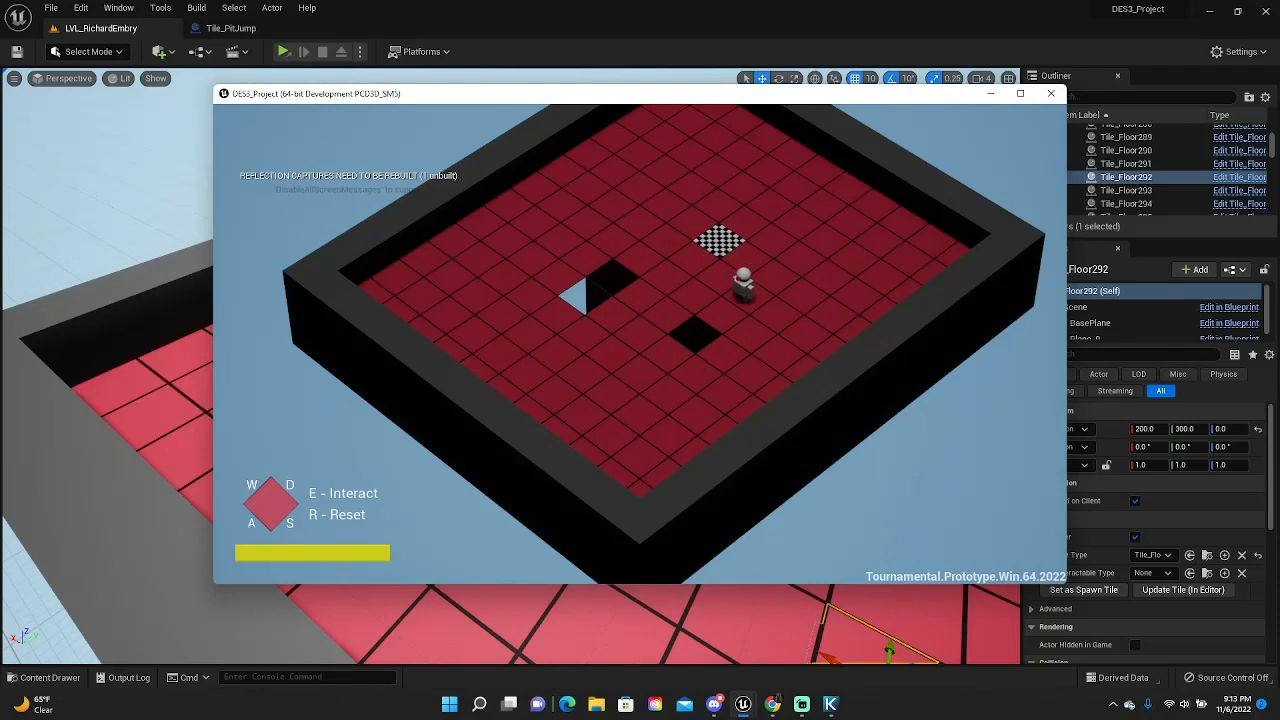
{"action": "key", "text": "s"}
{"action": "key", "text": "a"}
{"action": "key", "text": "a"}
{"action": "key", "text": "s"}
{"action": "key", "text": "d"}
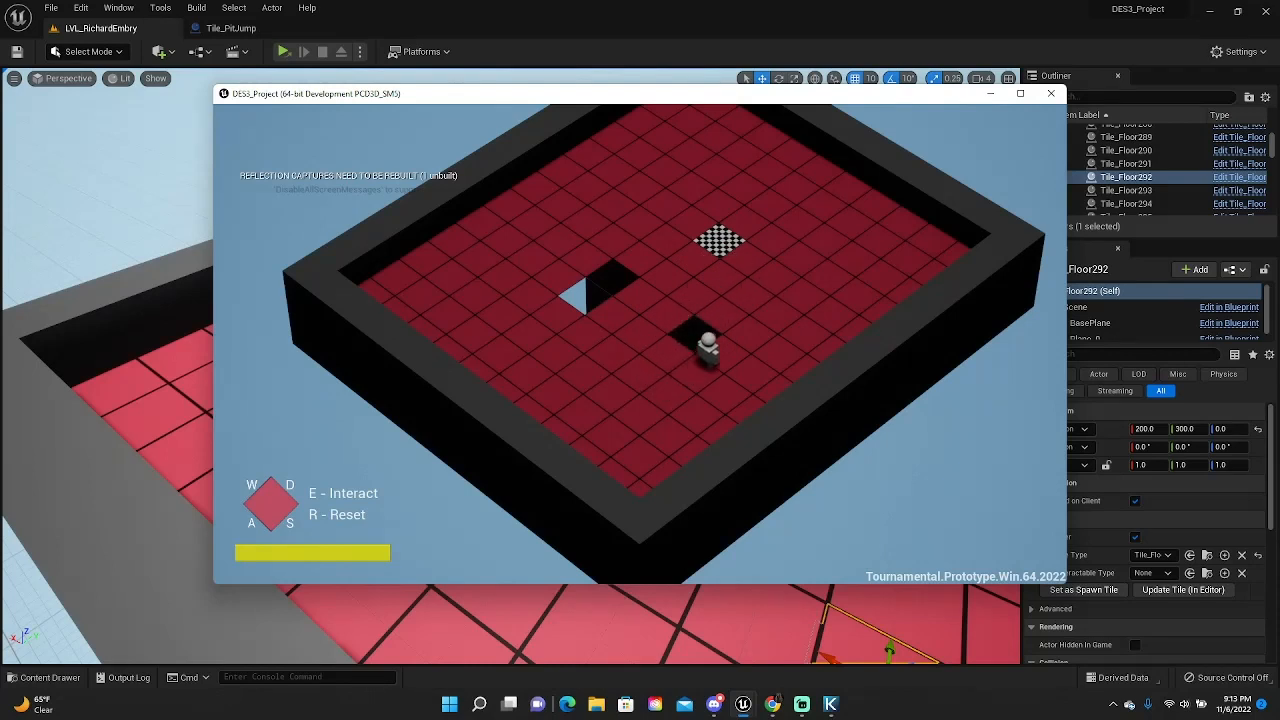
{"action": "key", "text": "w"}
{"action": "key", "text": "w"}
{"action": "key", "text": "w"}
{"action": "key", "text": "s"}
Step: Walk left across the board, test walking into the first pit's wall, and step back beside it
{"action": "key", "text": "a"}
{"action": "key", "text": "a"}
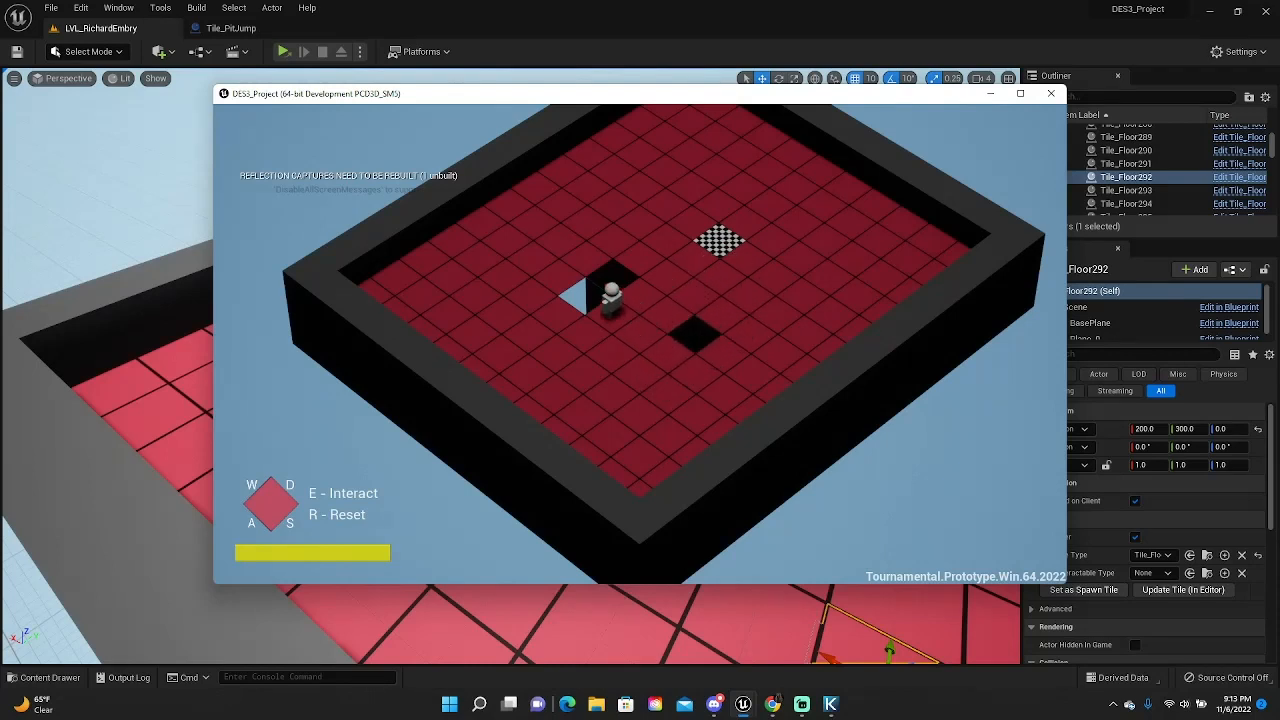
{"action": "key", "text": "a"}
{"action": "key", "text": "a"}
{"action": "key", "text": "a"}
{"action": "key", "text": "d"}
{"action": "key", "text": "d"}
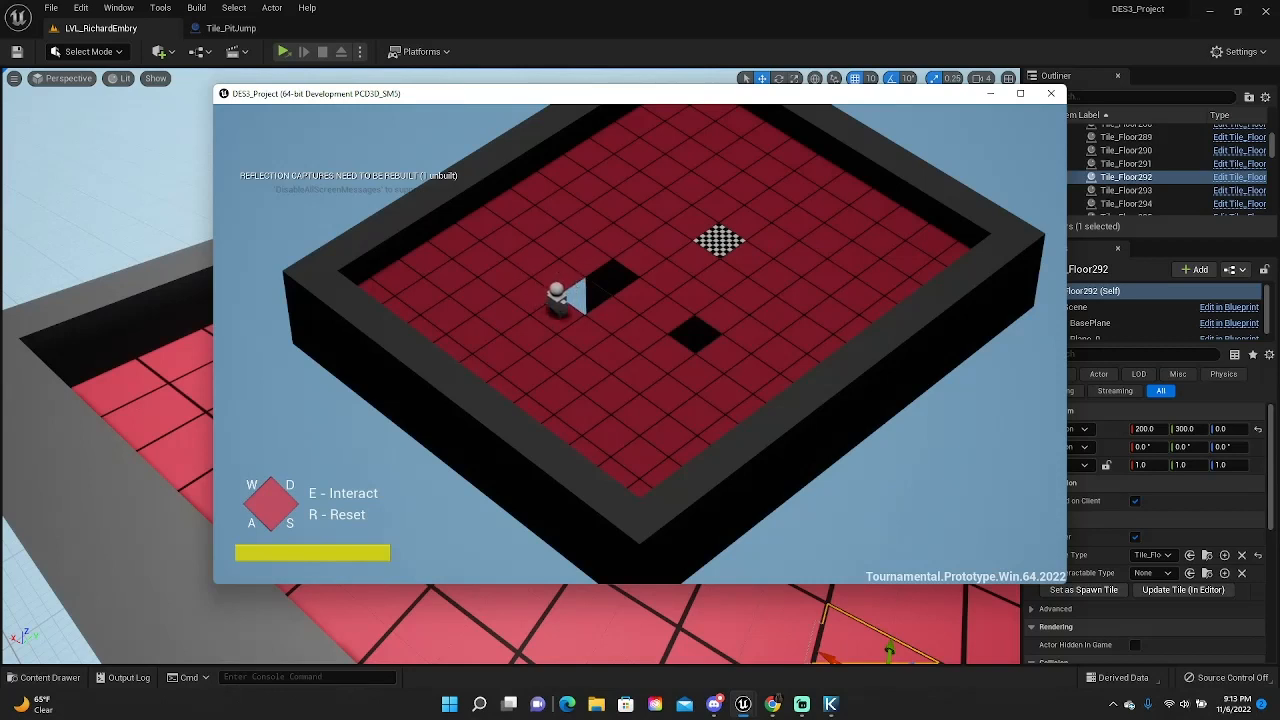
{"action": "key", "text": "d"}
{"action": "key", "text": "a"}
{"action": "key", "text": "d"}
{"action": "key", "text": "a"}
{"action": "key", "text": "d"}
{"action": "key", "text": "s"}
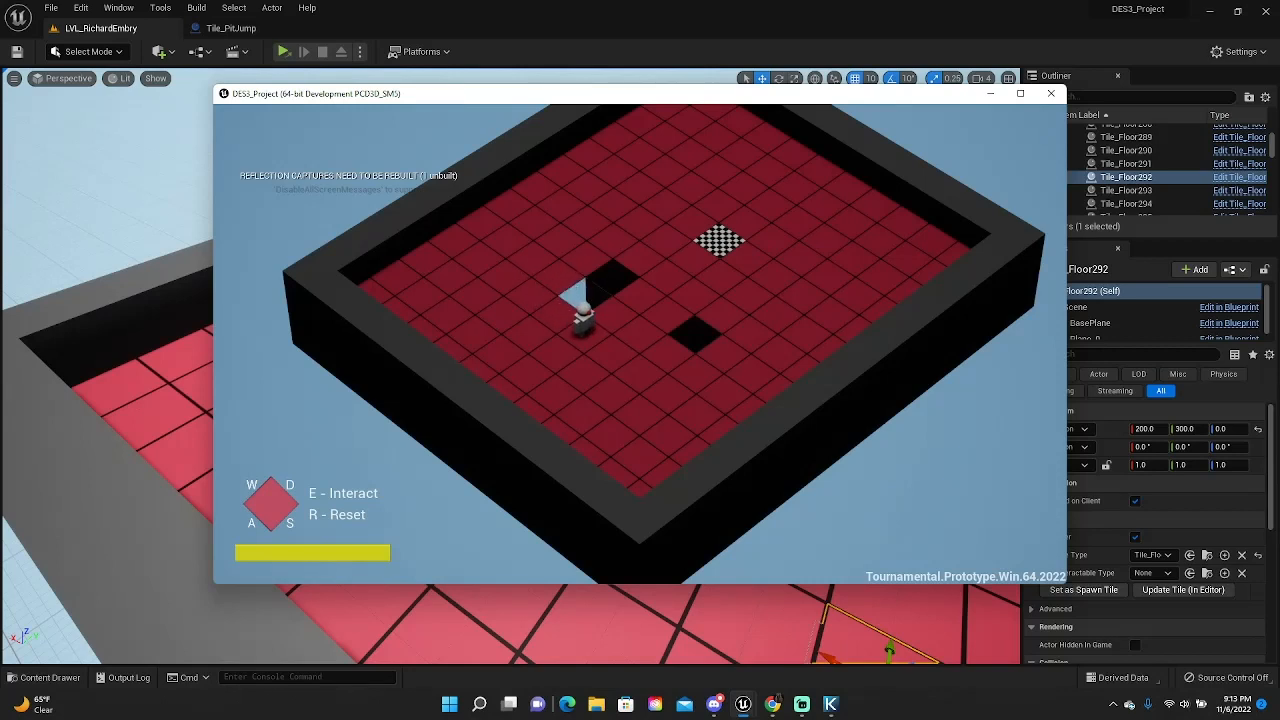
{"action": "key", "text": "w"}
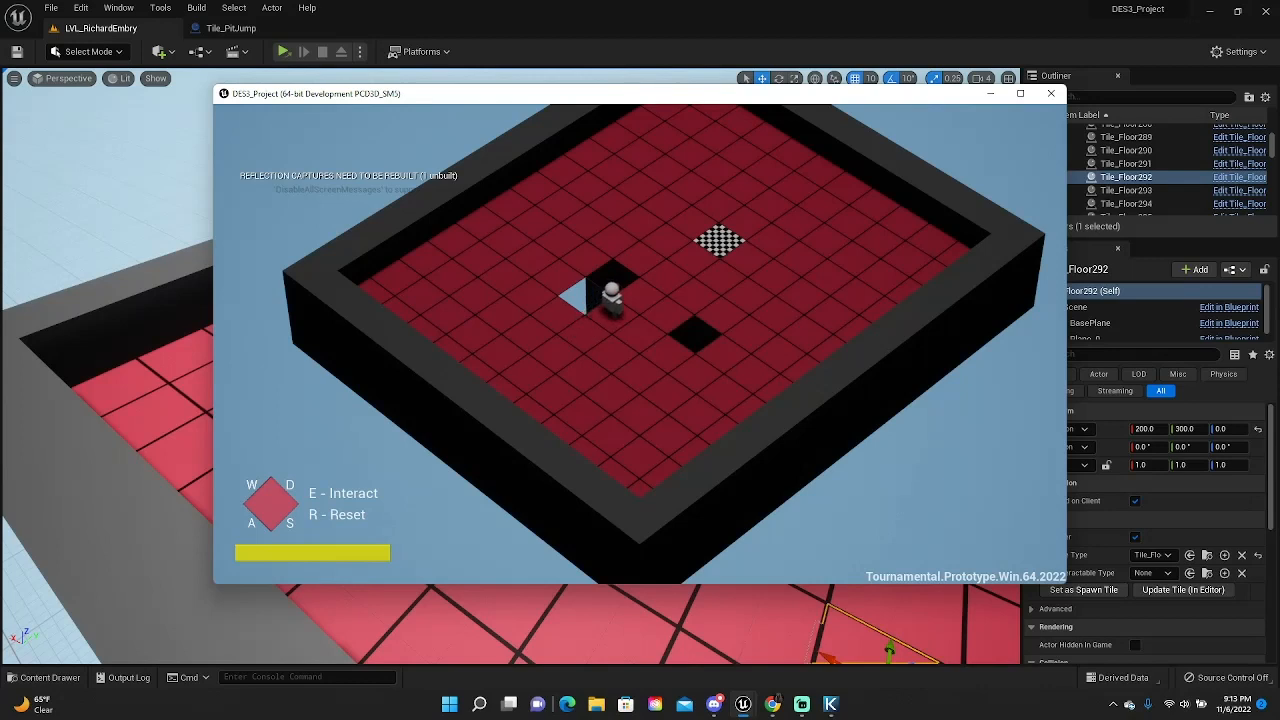